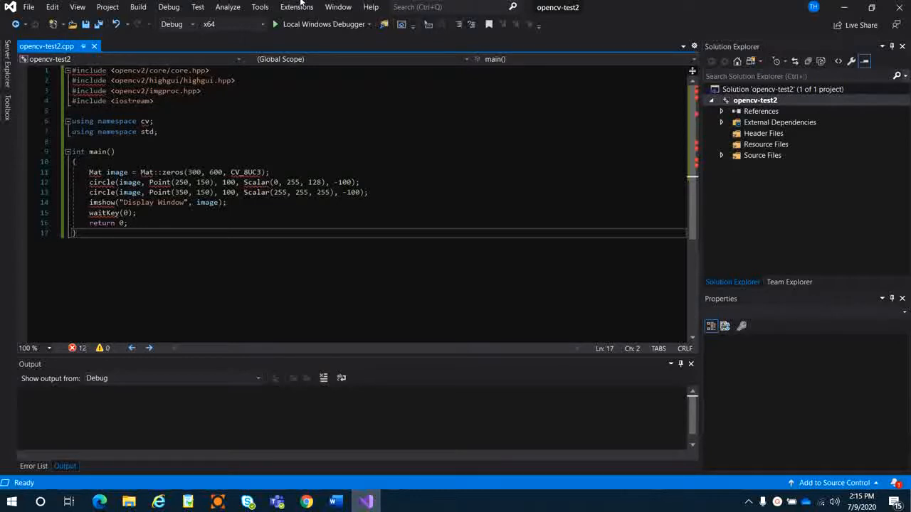
Check the Visual Studio version information in its About dialog and close the dialog.
{"action": "left_click", "coordinate": [338, 7]}
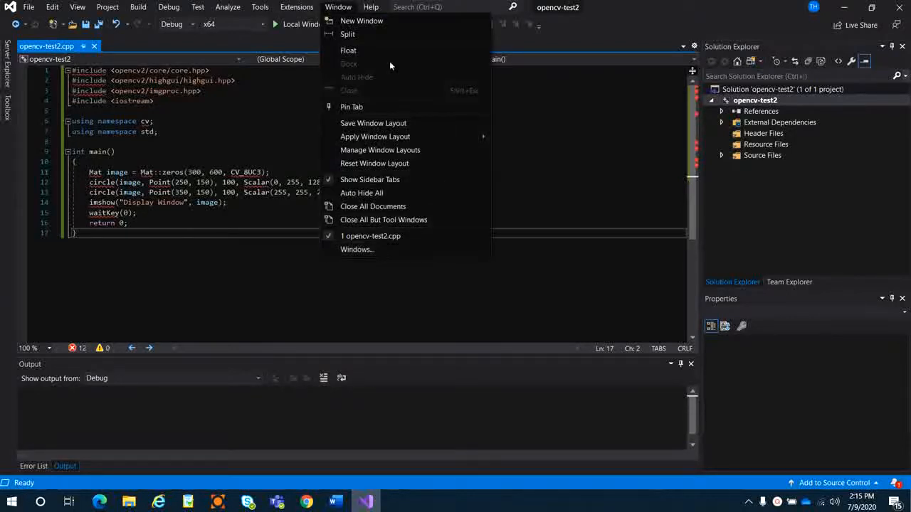
{"action": "mouse_move", "coordinate": [371, 8]}
{"action": "left_click", "coordinate": [406, 141]}
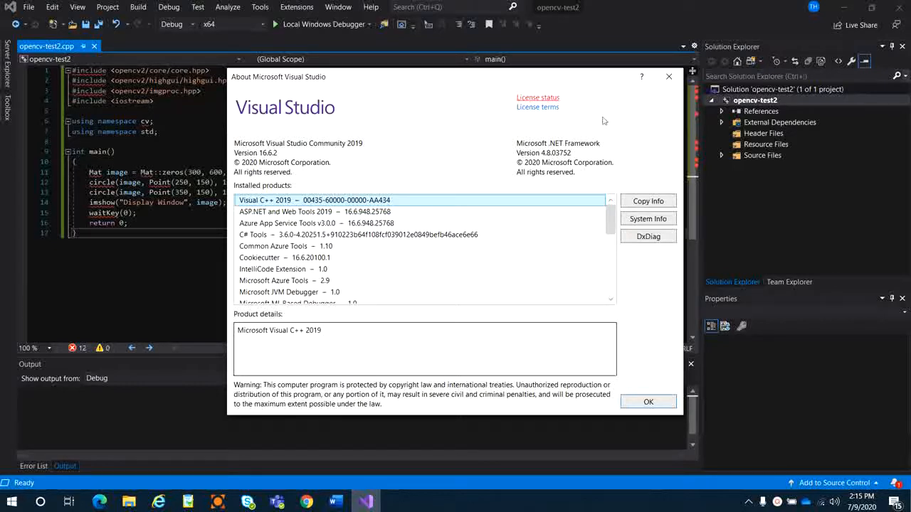
{"action": "left_click", "coordinate": [669, 77]}
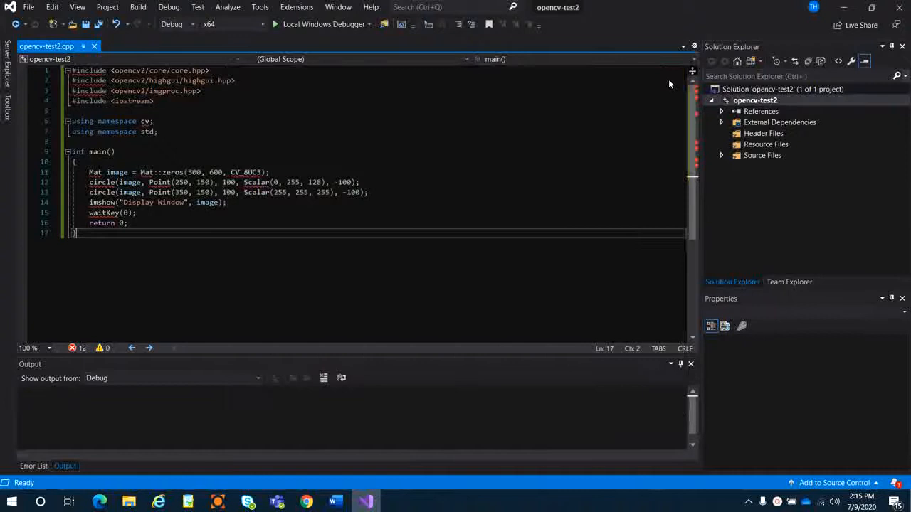
Examine the three OpenCV include lines at the start of opencv-test2.cpp.
{"action": "left_click", "coordinate": [305, 155]}
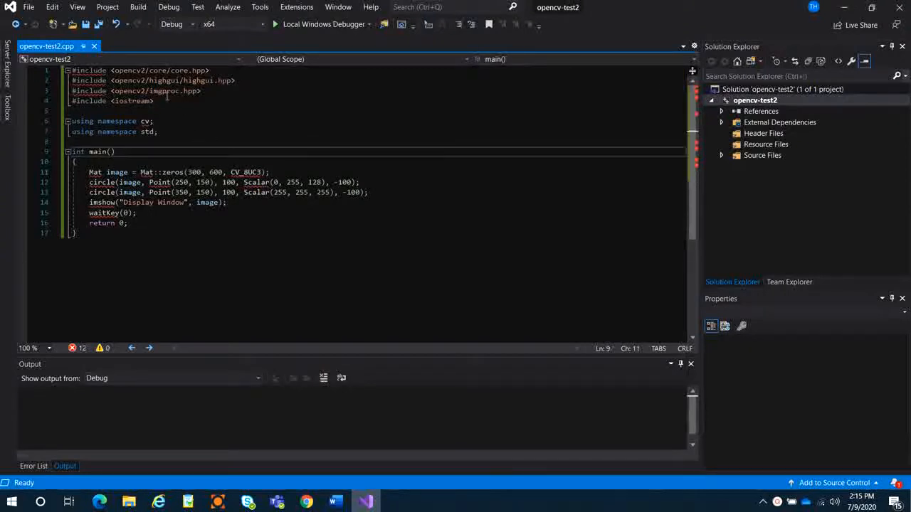
{"action": "left_click_drag", "start_coordinate": [229, 80], "coordinate": [60, 78]}
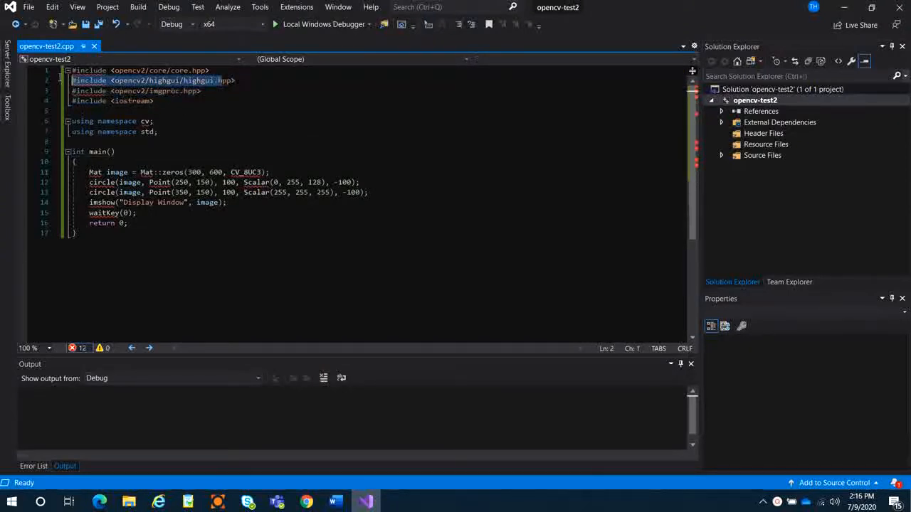
{"action": "left_click", "coordinate": [205, 99]}
{"action": "left_click", "coordinate": [208, 90]}
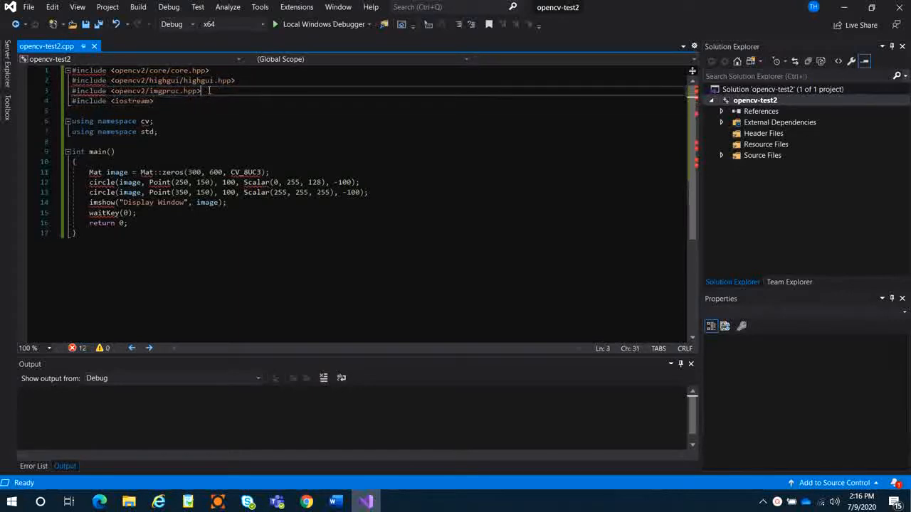
{"action": "key", "text": "shift+Home"}
{"action": "key", "text": "shift+Up"}
{"action": "key", "text": "shift+Up"}
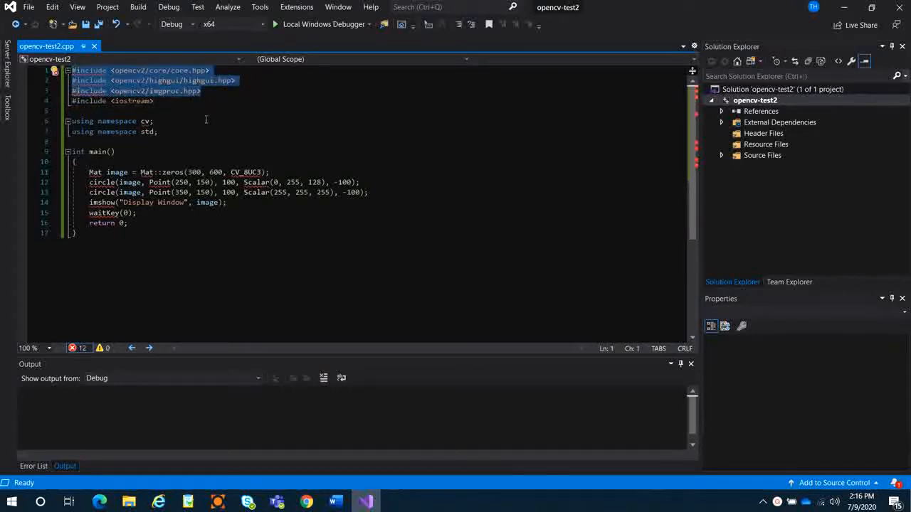
{"action": "left_click", "coordinate": [206, 121]}
{"action": "mouse_move", "coordinate": [87, 74]}
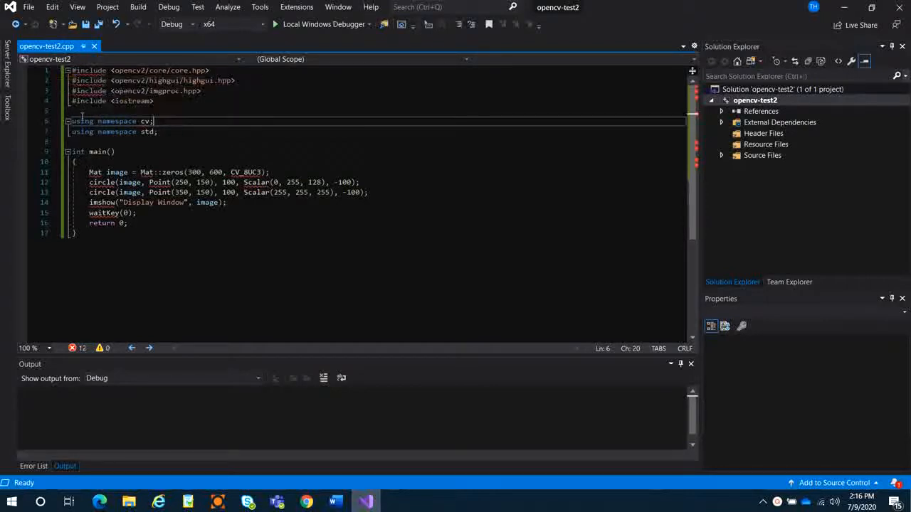
{"action": "left_click", "coordinate": [106, 91]}
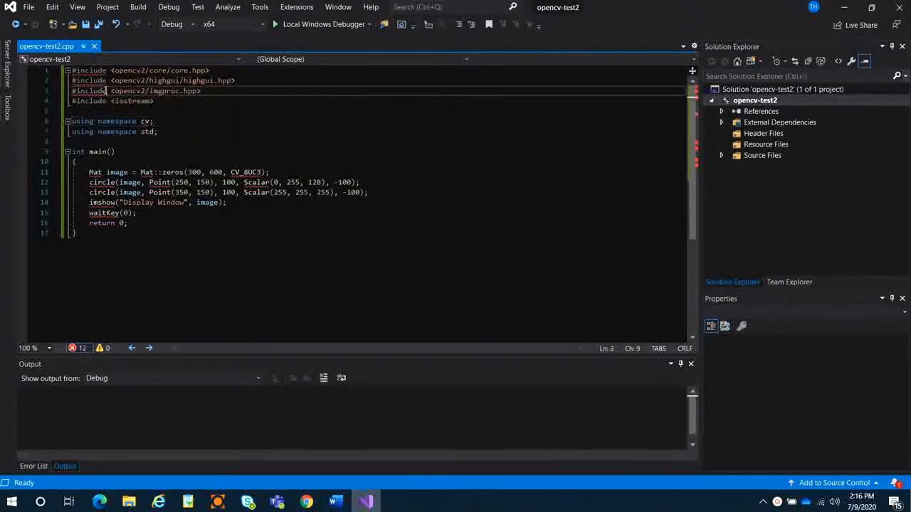
{"action": "left_click", "coordinate": [84, 81]}
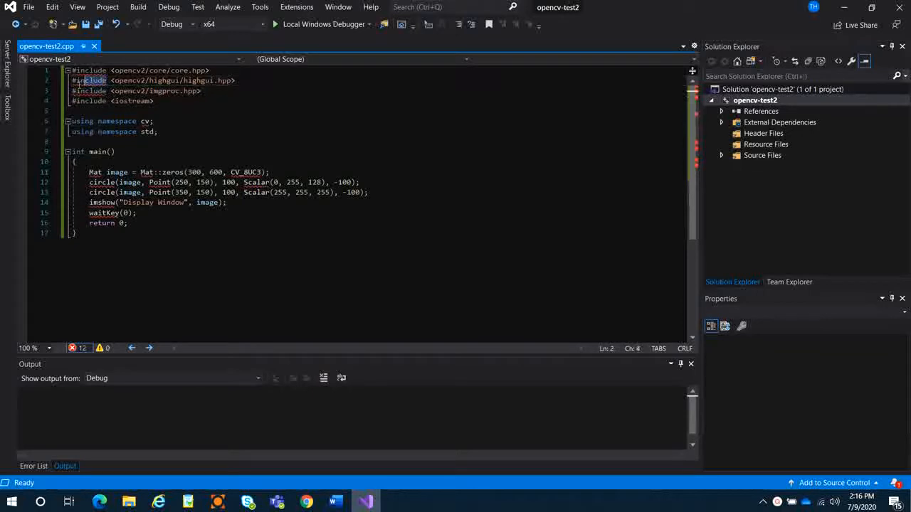
{"action": "left_click", "coordinate": [195, 103]}
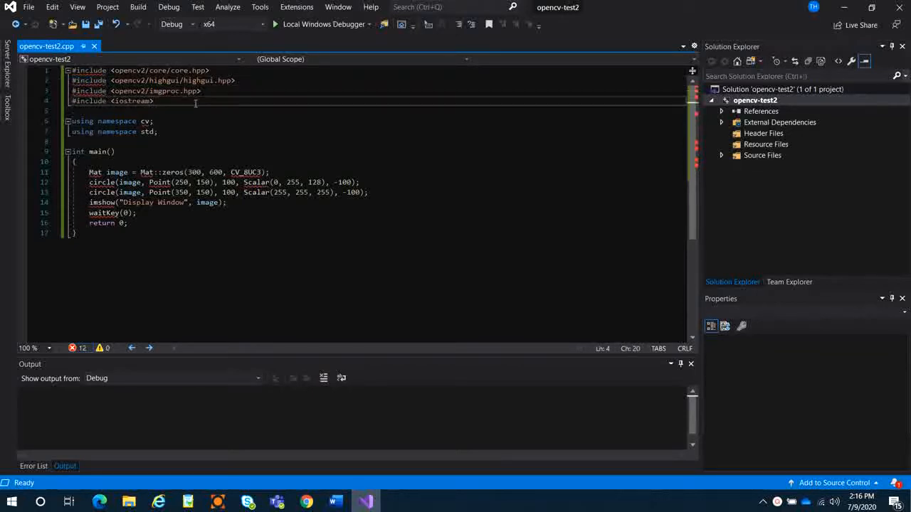
Switch to Chrome and review the OpenCV 4.1.2 GitHub release page, its URL and the downloadable opencv-4.1.2-vc14_vc15.exe asset.
{"action": "left_click", "coordinate": [306, 502]}
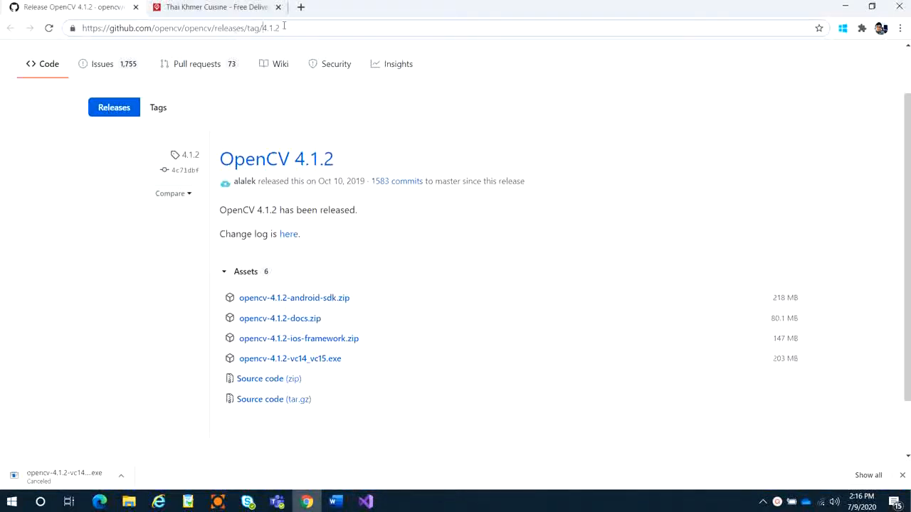
{"action": "left_click_drag", "start_coordinate": [285, 27], "coordinate": [62, 37]}
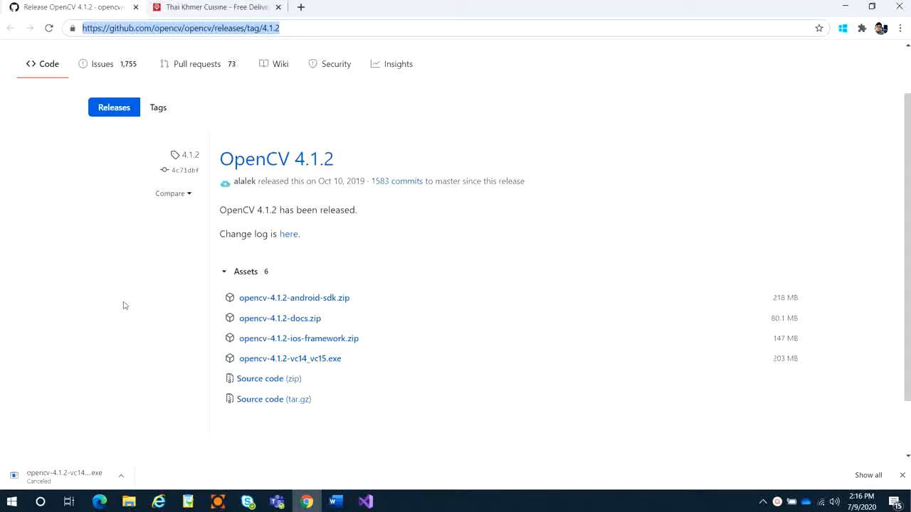
{"action": "scroll", "coordinate": [123, 305], "scroll_direction": "down", "scroll_amount": 1}
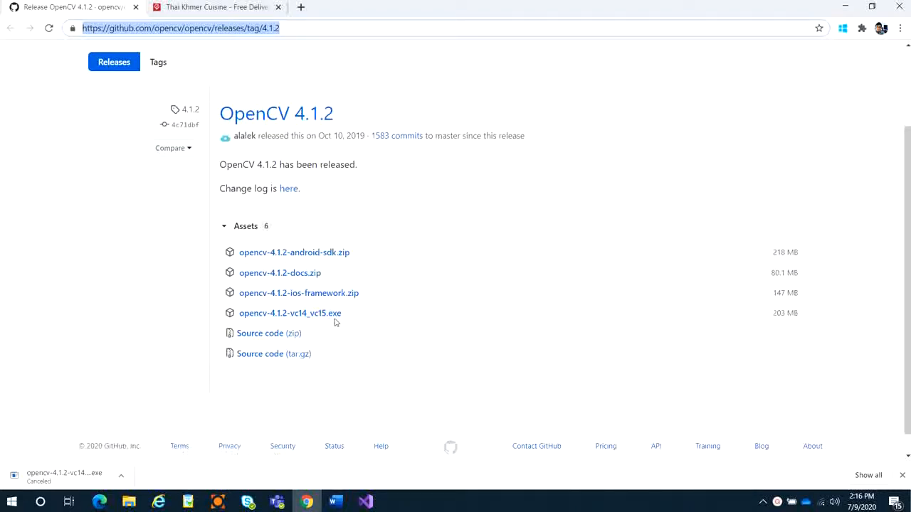
{"action": "scroll", "coordinate": [81, 277], "scroll_direction": "up", "scroll_amount": 1}
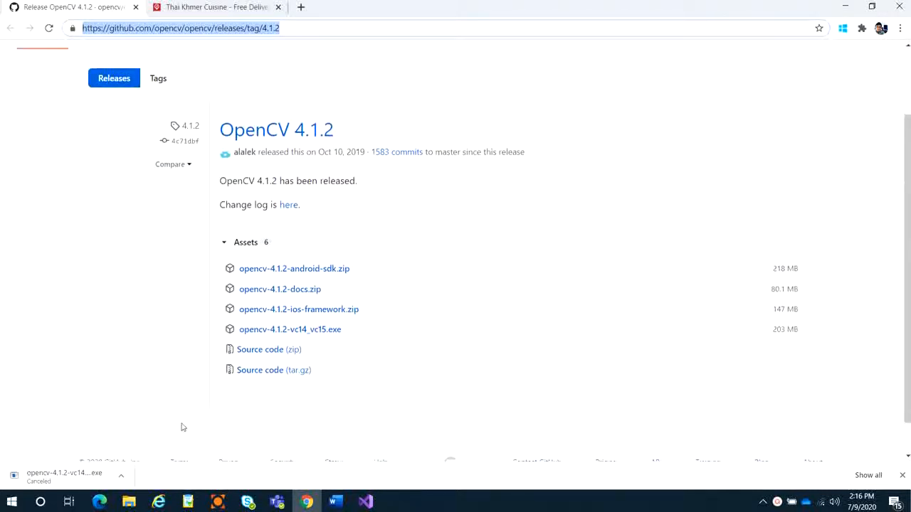
{"action": "left_click", "coordinate": [121, 476]}
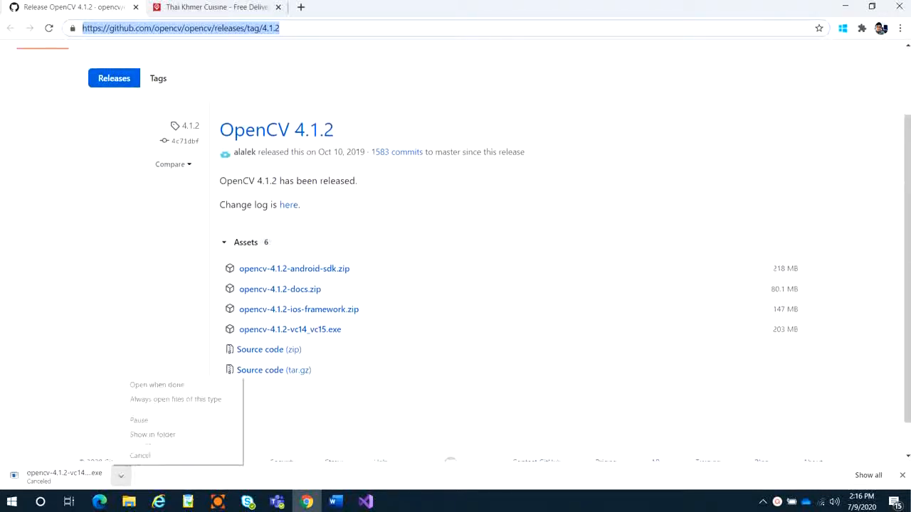
Switch to File Explorer and open the Downloads folder to locate the opencv-4.1.2-vc14_vc15 installer.
{"action": "mouse_move", "coordinate": [129, 505]}
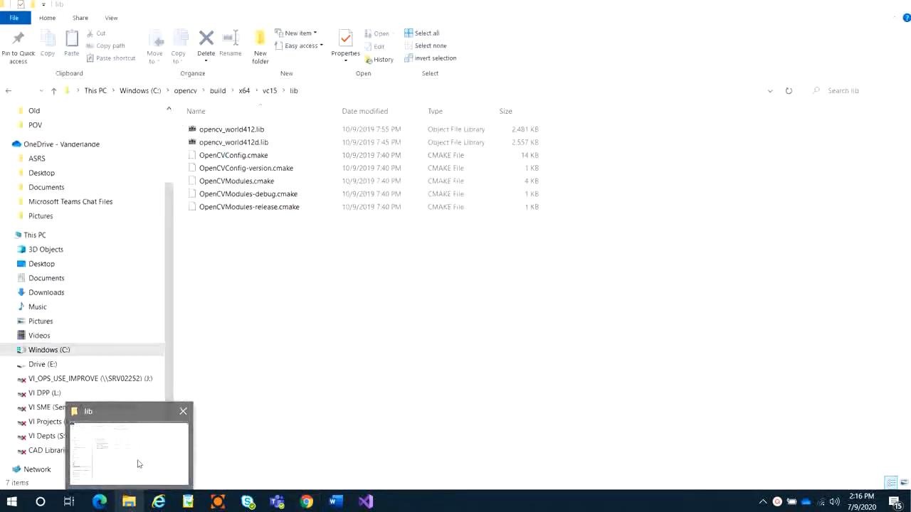
{"action": "left_click", "coordinate": [135, 460]}
{"action": "left_click", "coordinate": [79, 186]}
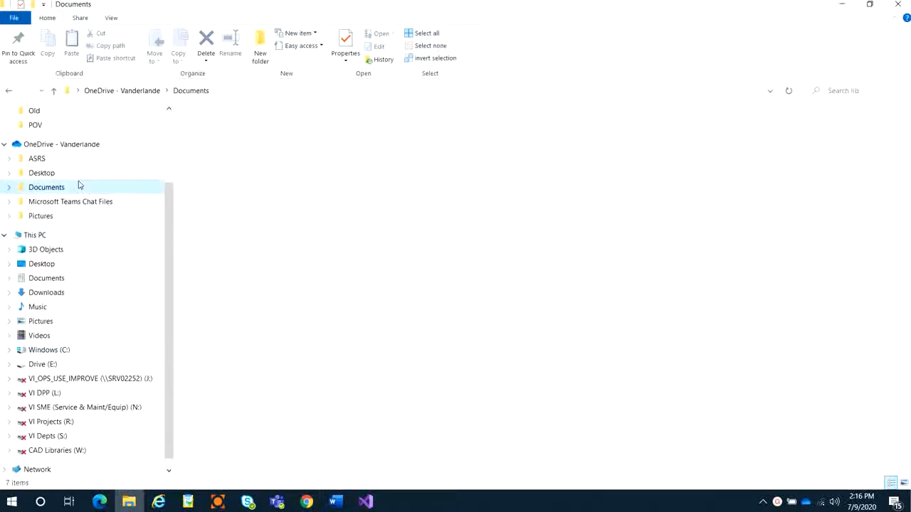
{"action": "scroll", "coordinate": [79, 183], "scroll_direction": "up", "scroll_amount": 3}
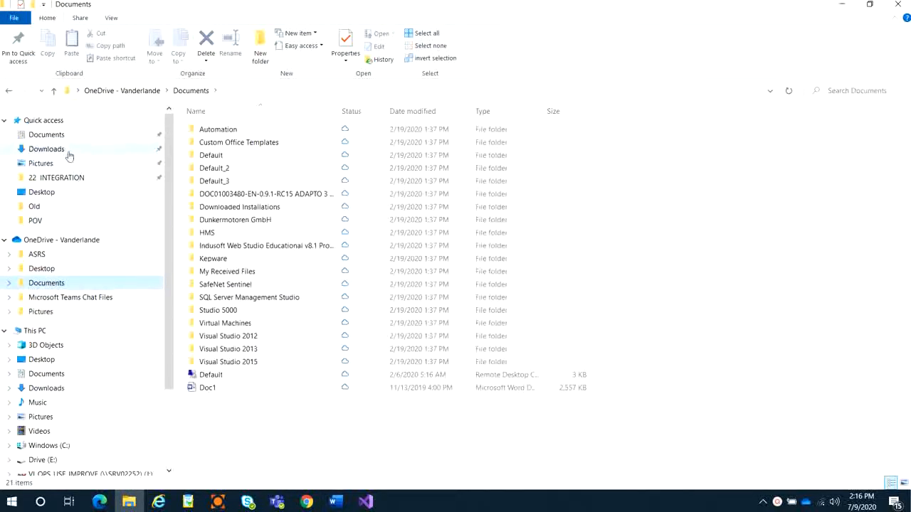
{"action": "left_click", "coordinate": [65, 149]}
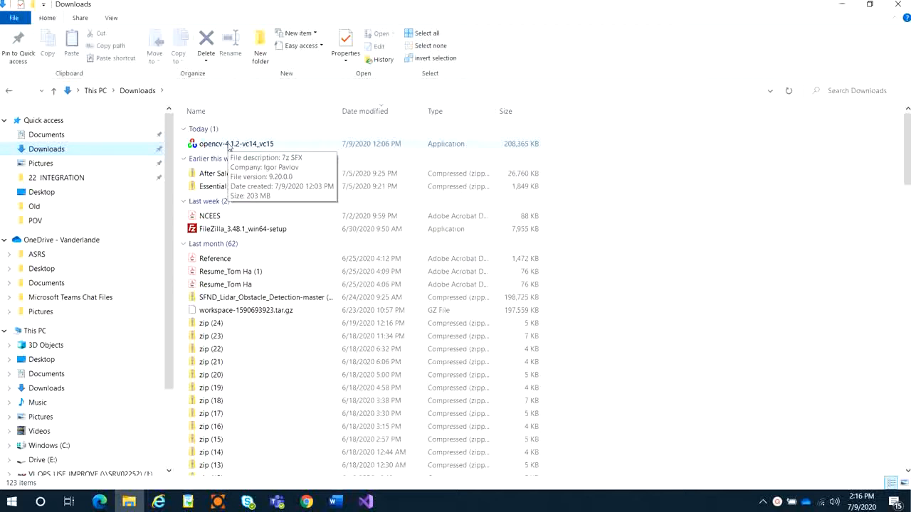
{"action": "left_click", "coordinate": [236, 147]}
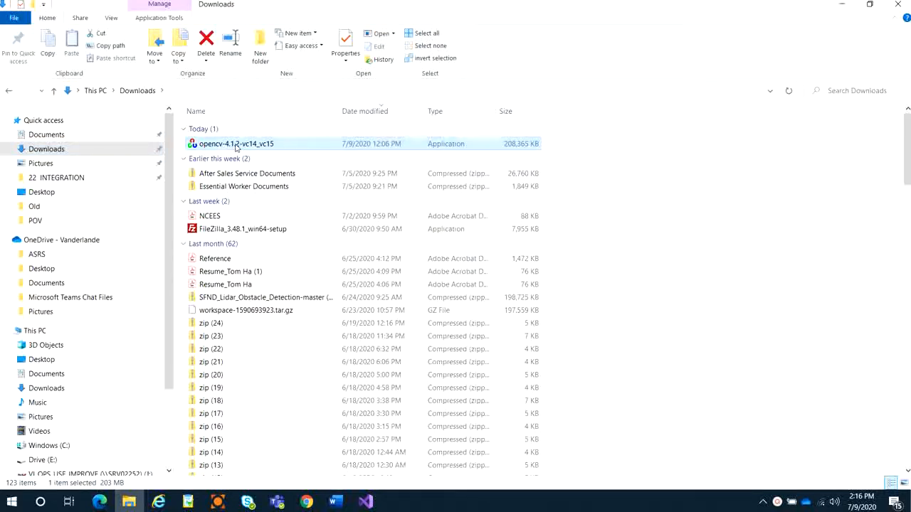
{"action": "double_click", "coordinate": [236, 147]}
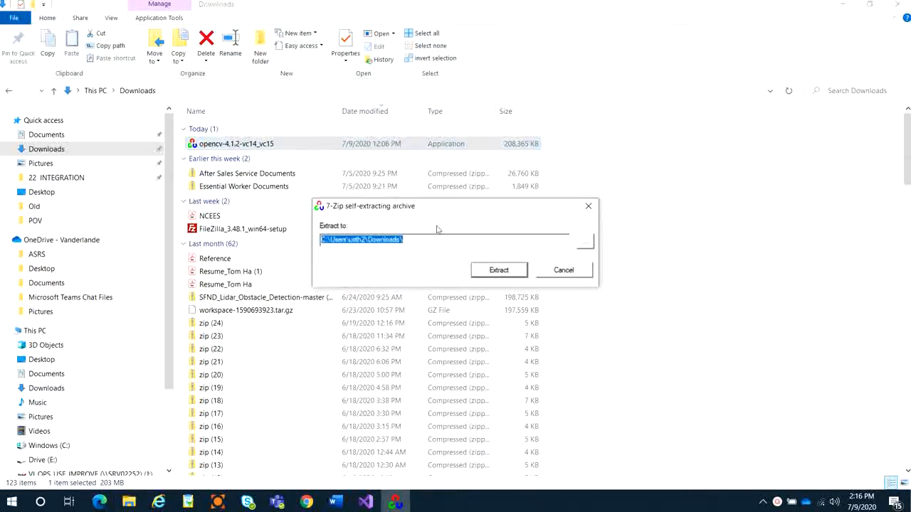
{"action": "left_click", "coordinate": [419, 239]}
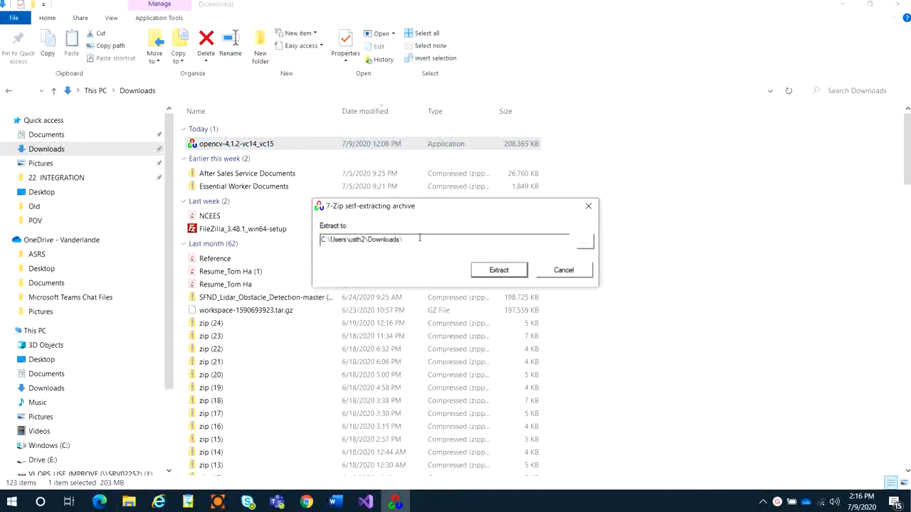
{"action": "key", "text": "BackSpace"}
{"action": "key", "text": "BackSpace"}
{"action": "key", "text": "BackSpace"}
{"action": "key", "text": "BackSpace"}
{"action": "key", "text": "BackSpace"}
{"action": "key", "text": "BackSpace"}
{"action": "key", "text": "BackSpace"}
{"action": "key", "text": "BackSpace"}
{"action": "key", "text": "BackSpace"}
{"action": "key", "text": "BackSpace"}
{"action": "key", "text": "BackSpace"}
{"action": "key", "text": "BackSpace"}
{"action": "key", "text": "BackSpace"}
{"action": "key", "text": "BackSpace"}
{"action": "key", "text": "BackSpace"}
{"action": "key", "text": "BackSpace"}
{"action": "key", "text": "BackSpace"}
{"action": "left_click", "coordinate": [588, 206]}
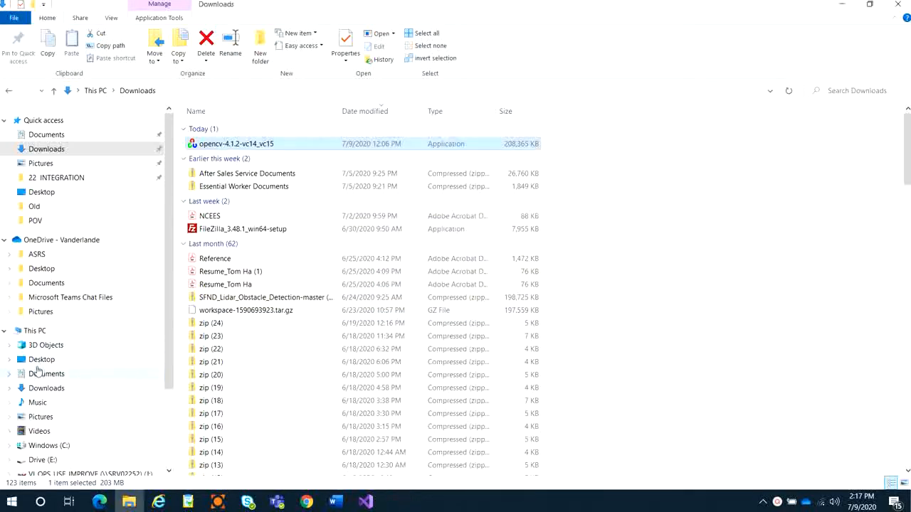
Inspect the contents of the opencv folder on drive C and return to the drive's root.
{"action": "left_click", "coordinate": [46, 331]}
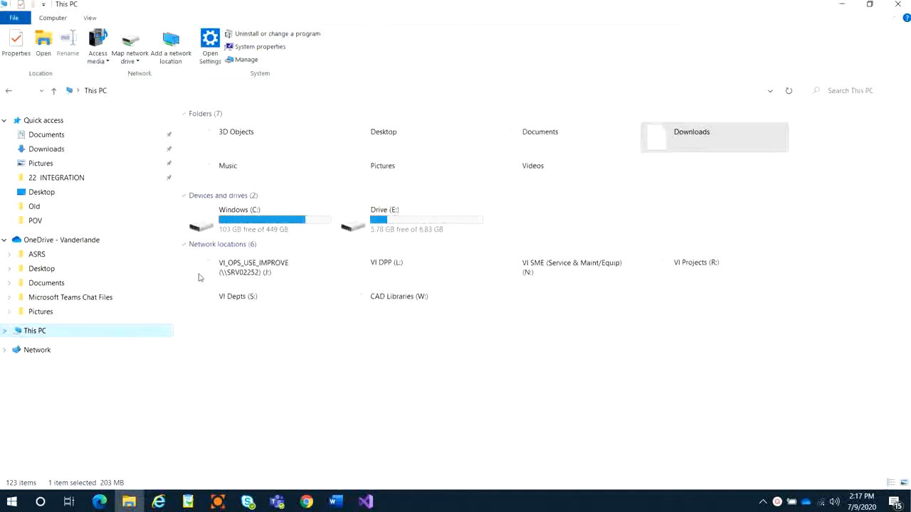
{"action": "double_click", "coordinate": [278, 231]}
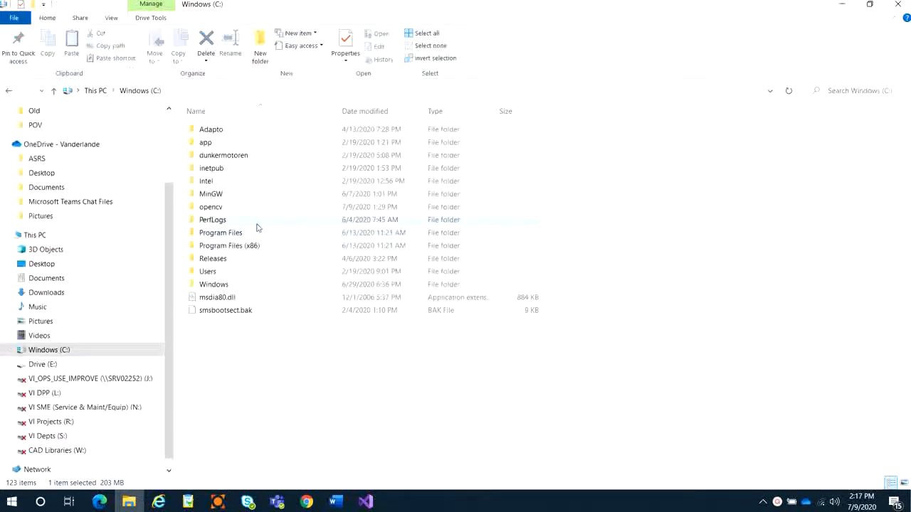
{"action": "left_click", "coordinate": [217, 211]}
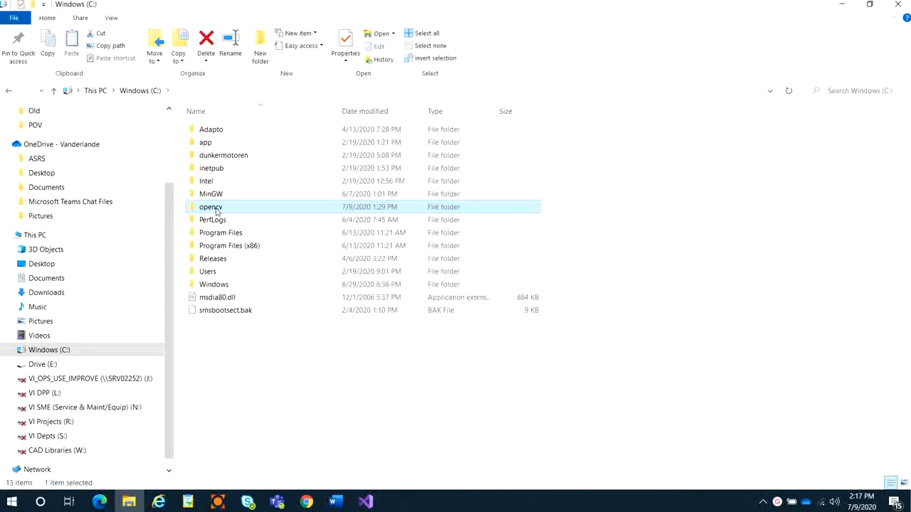
{"action": "double_click", "coordinate": [216, 210]}
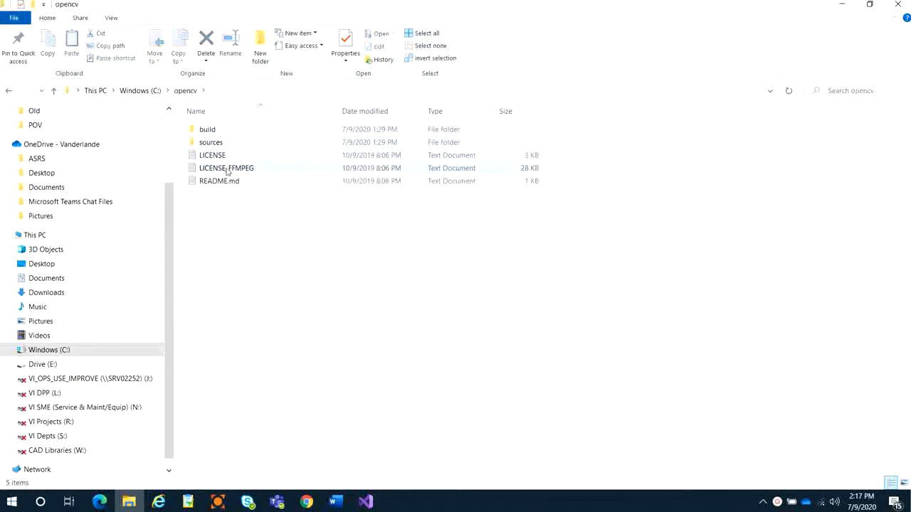
{"action": "left_click", "coordinate": [151, 91]}
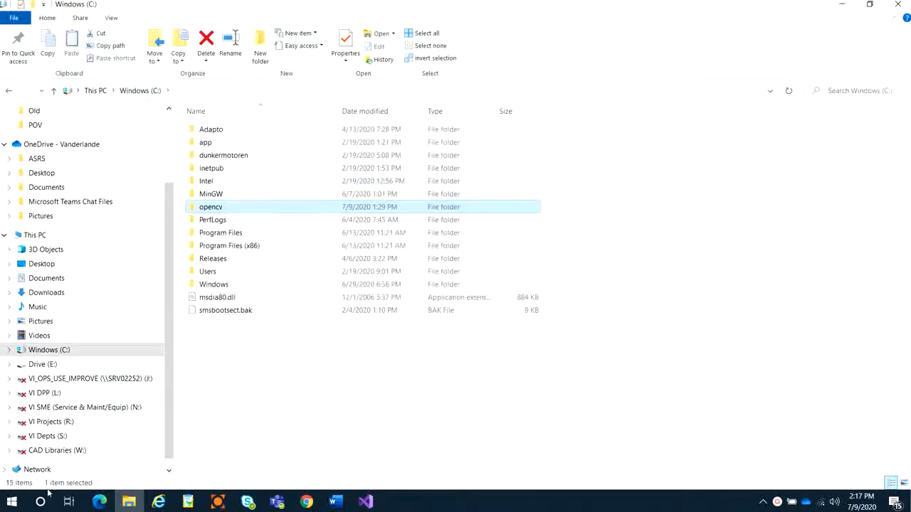
{"action": "left_click", "coordinate": [11, 503]}
{"action": "type", "text": "eidt"}
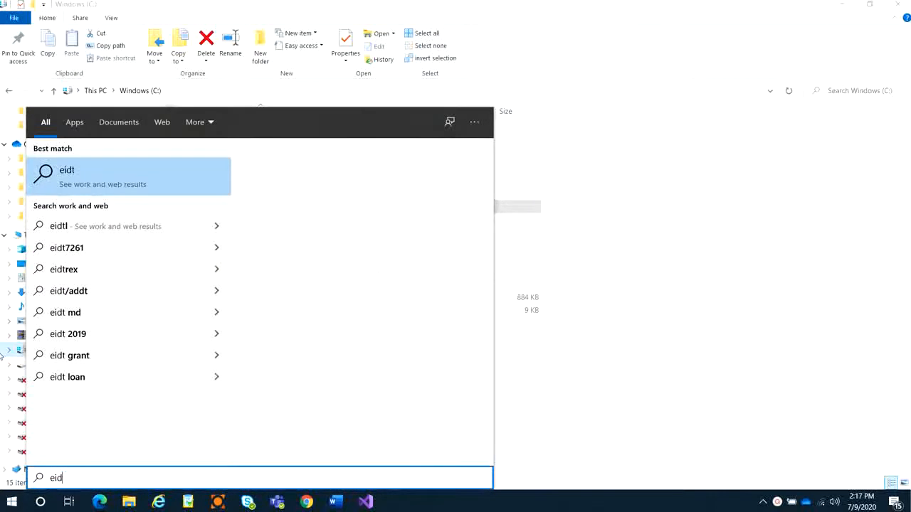
{"action": "key", "text": "BackSpace"}
{"action": "key", "text": "BackSpace"}
{"action": "type", "text": "dit"}
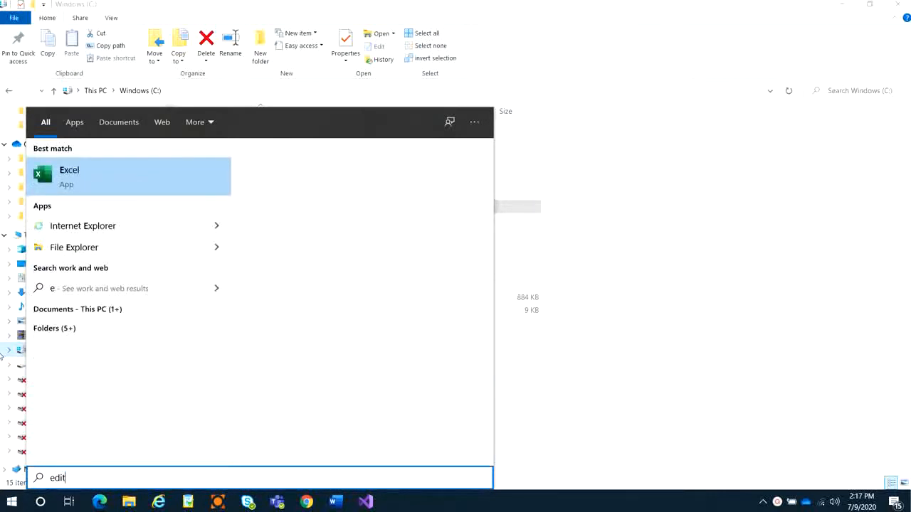
{"action": "type", "text": " va"}
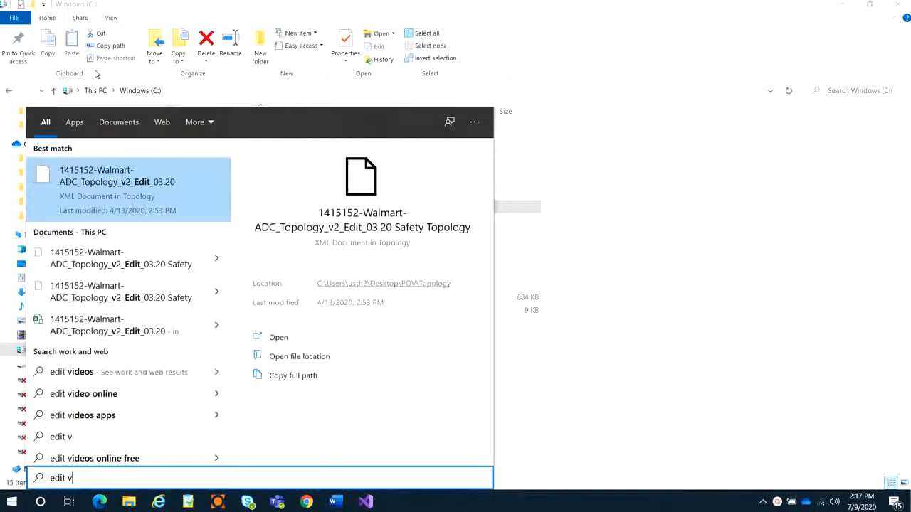
{"action": "key", "text": "BackSpace"}
{"action": "key", "text": "BackSpace"}
{"action": "key", "text": "BackSpace"}
{"action": "key", "text": "BackSpace"}
{"action": "key", "text": "BackSpace"}
{"action": "key", "text": "BackSpace"}
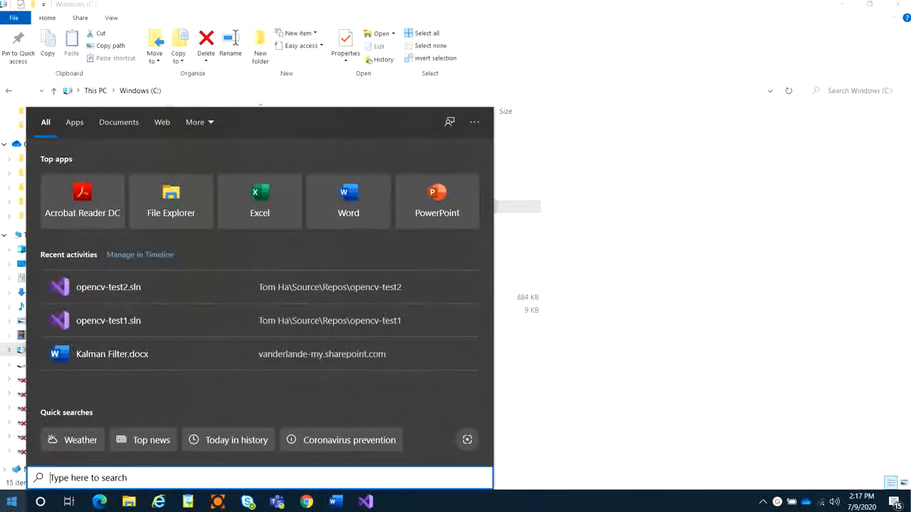
Open the system environment variables settings and select the opencv entry among the user variables.
{"action": "left_click", "coordinate": [11, 502]}
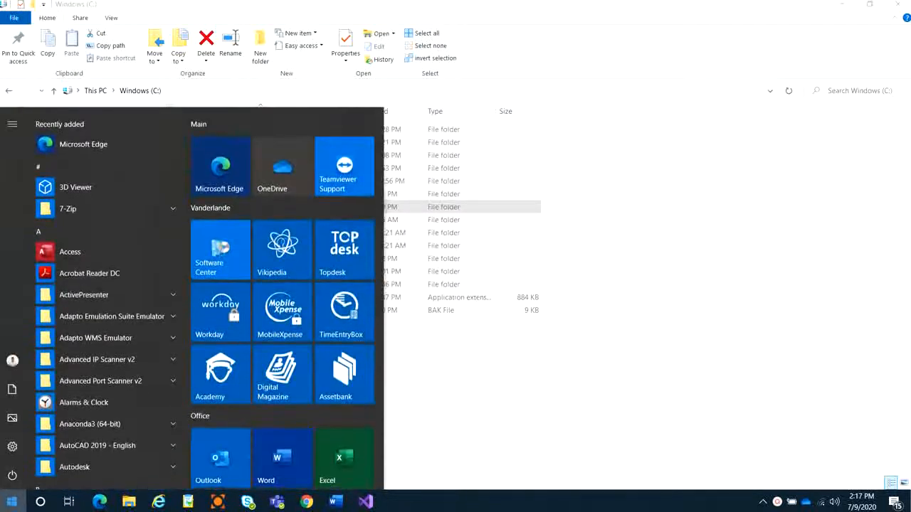
{"action": "type", "text": "edit"}
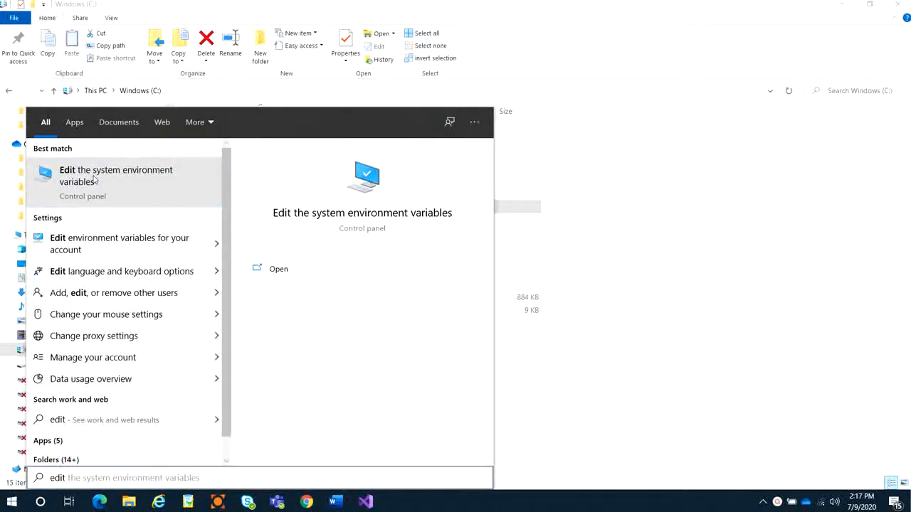
{"action": "left_click", "coordinate": [93, 180]}
{"action": "left_click", "coordinate": [94, 179]}
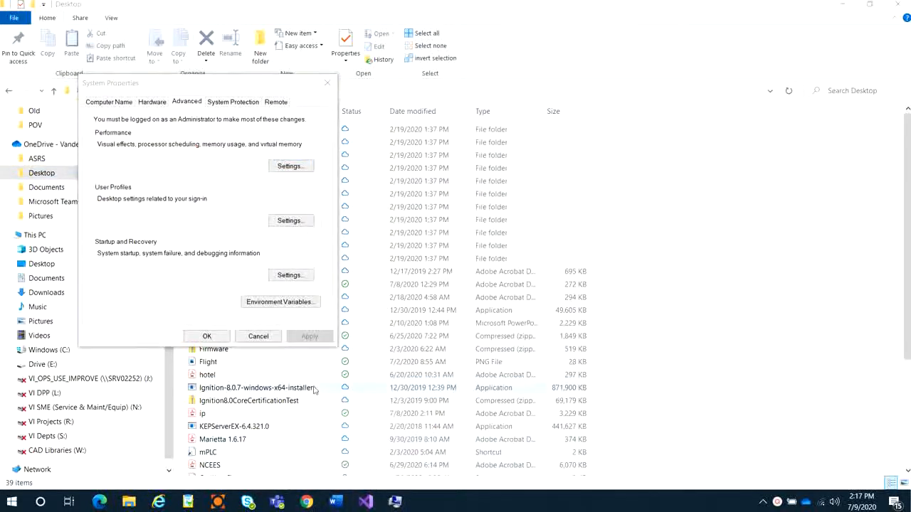
{"action": "left_click", "coordinate": [289, 304]}
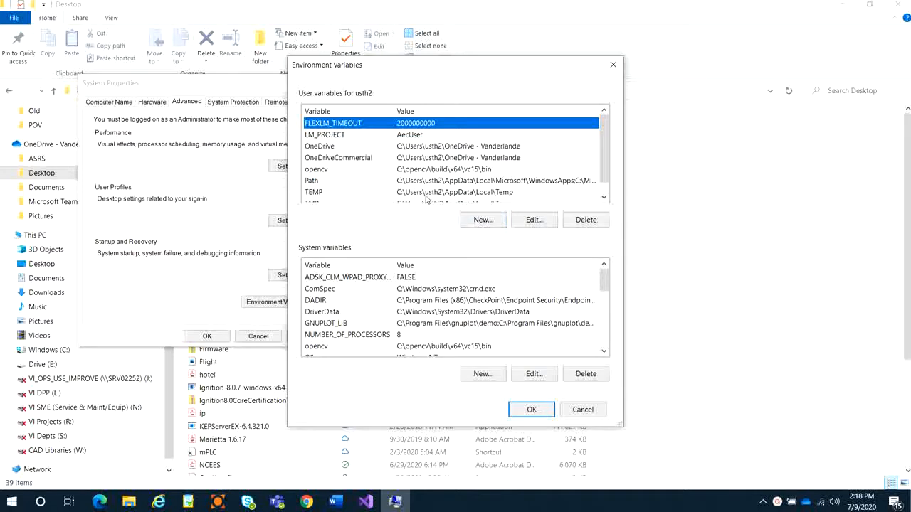
{"action": "left_click", "coordinate": [496, 169]}
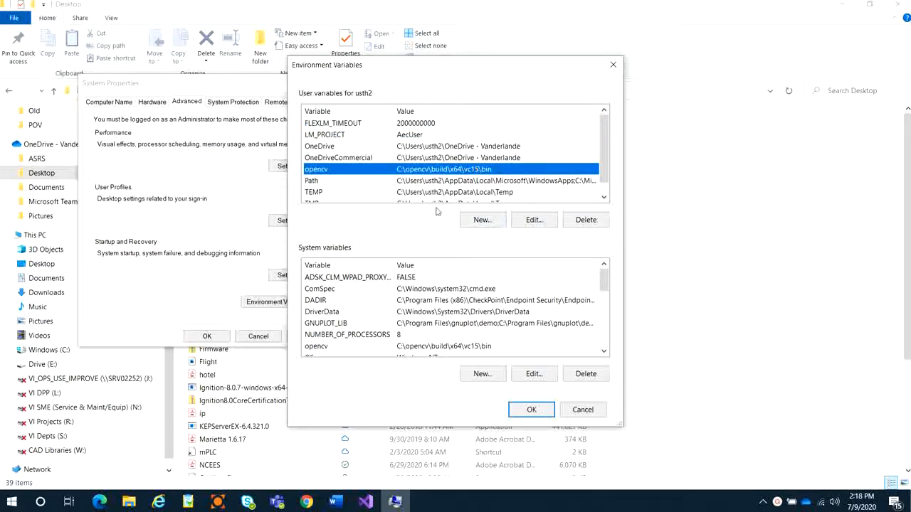
Start a new user variable with the value c:\opencv\build\x64\vc15\bin, discard it, and close the environment variable and system property settings.
{"action": "left_click", "coordinate": [481, 220]}
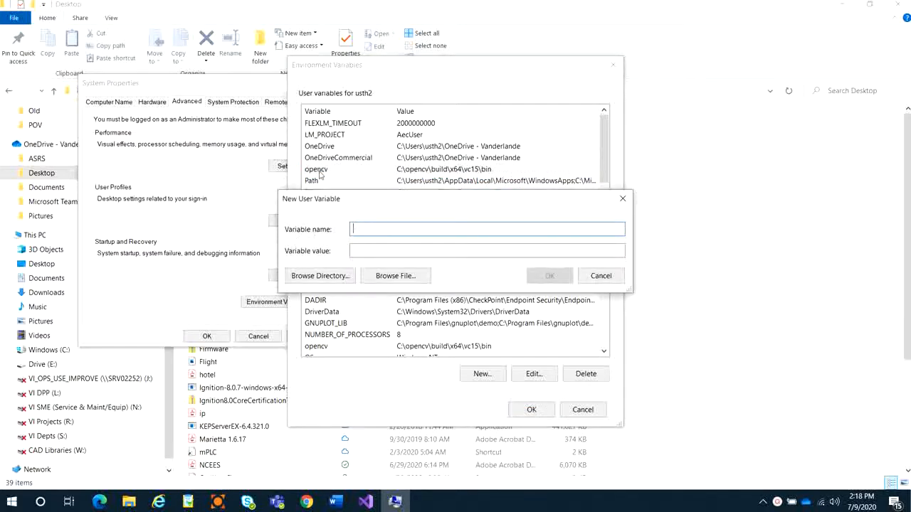
{"action": "left_click", "coordinate": [365, 252]}
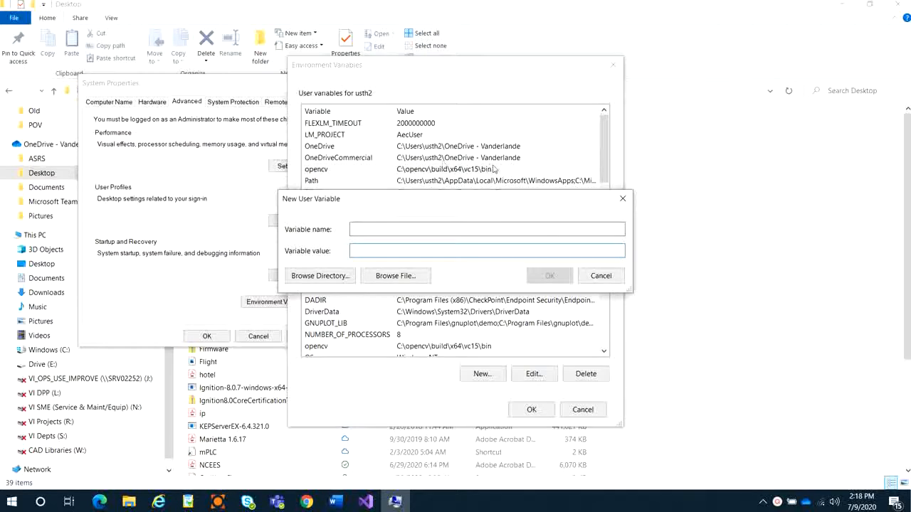
{"action": "type", "text": "C:"}
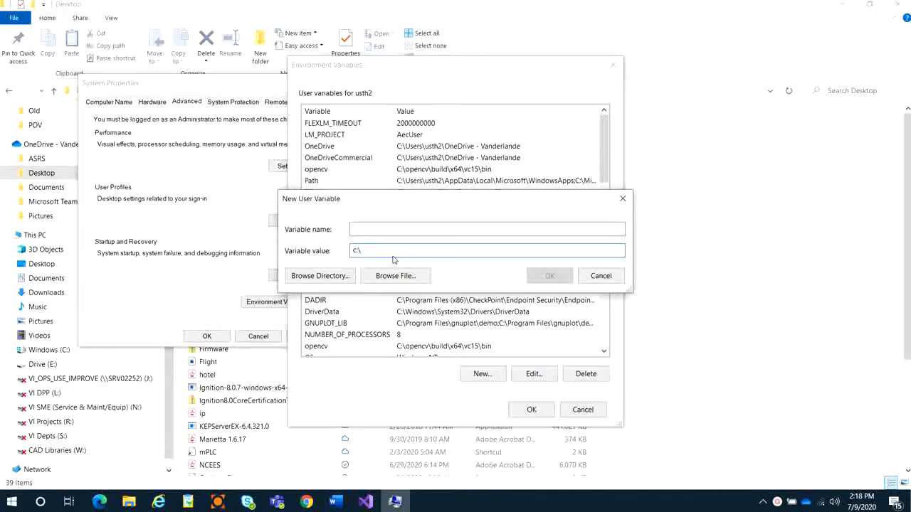
{"action": "type", "text": "\\opencv\\build\\x64\\vc15\\bbin"}
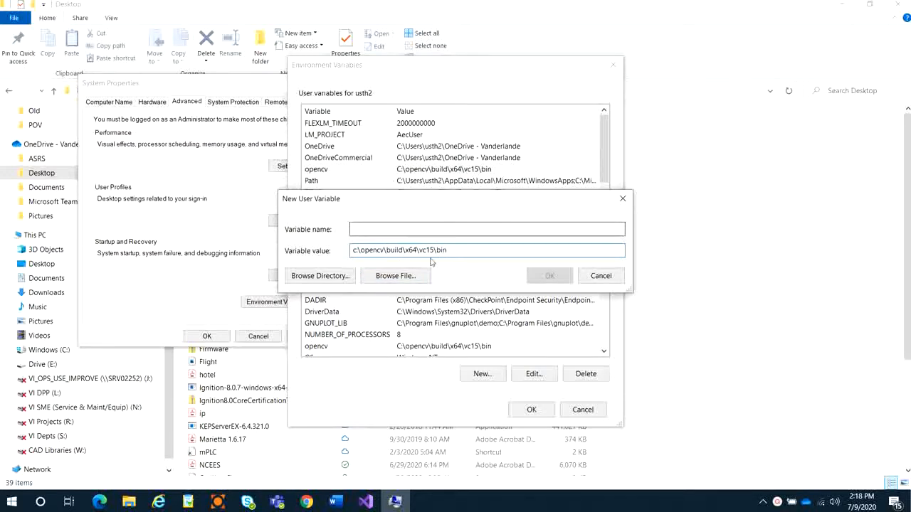
{"action": "left_click", "coordinate": [623, 204]}
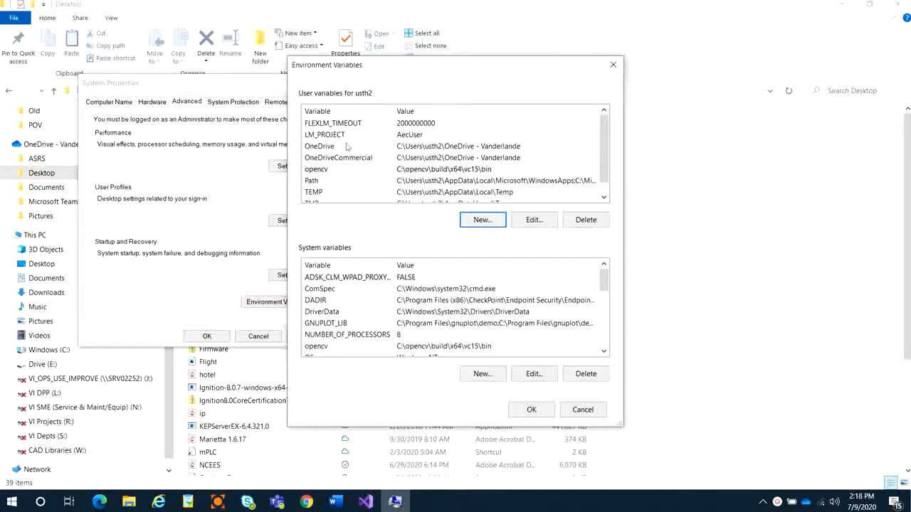
{"action": "left_click", "coordinate": [531, 410]}
{"action": "left_click", "coordinate": [202, 338]}
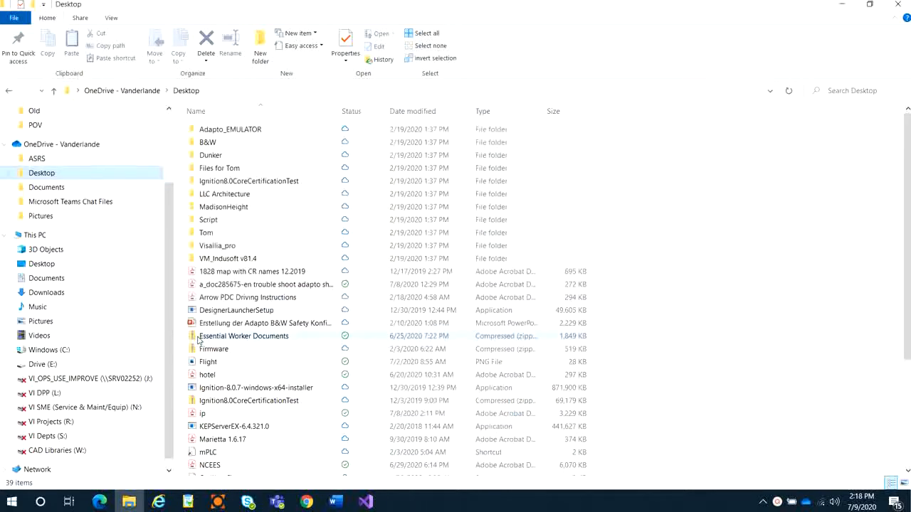
Switch to Visual Studio and close the opencv-test2 solution without saving its changes.
{"action": "left_click", "coordinate": [370, 504]}
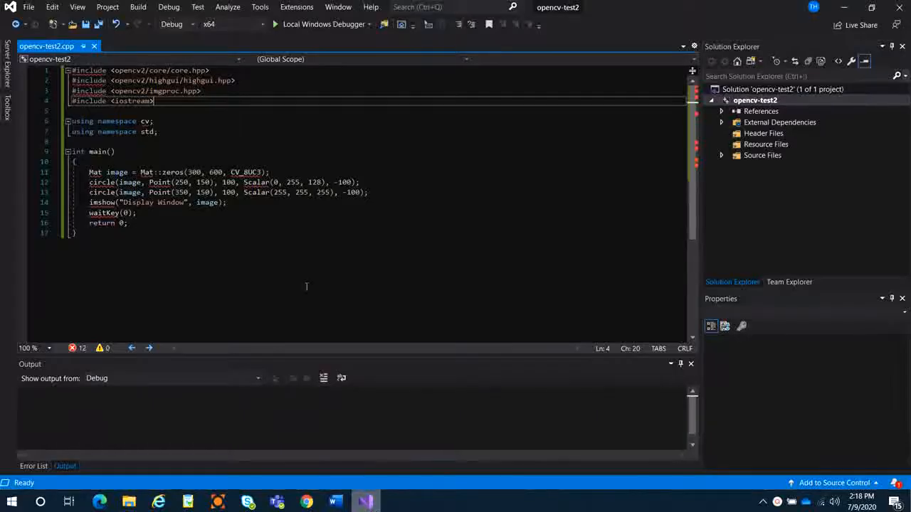
{"action": "left_click", "coordinate": [262, 317]}
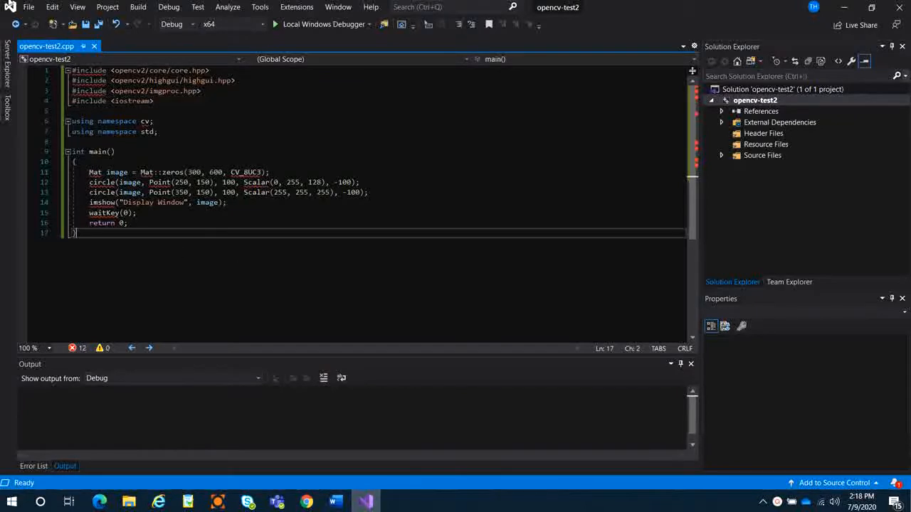
{"action": "left_click", "coordinate": [899, 7]}
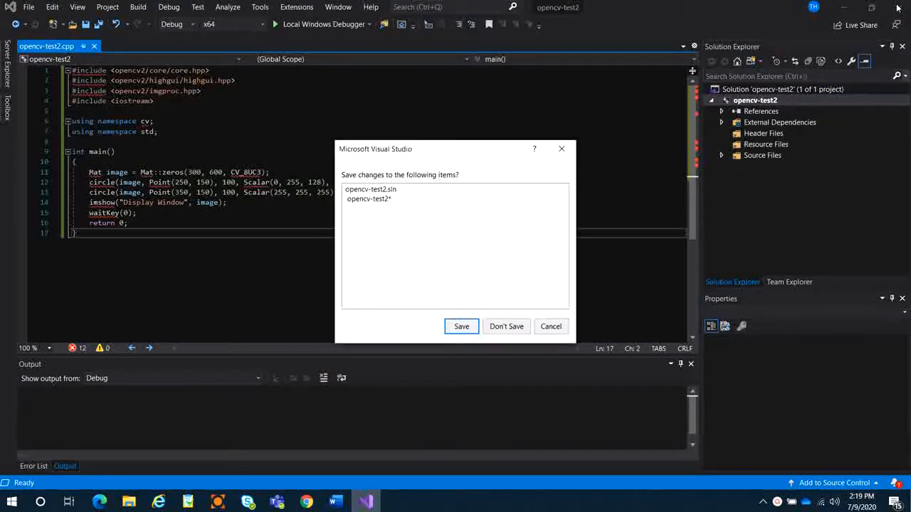
{"action": "left_click", "coordinate": [507, 326]}
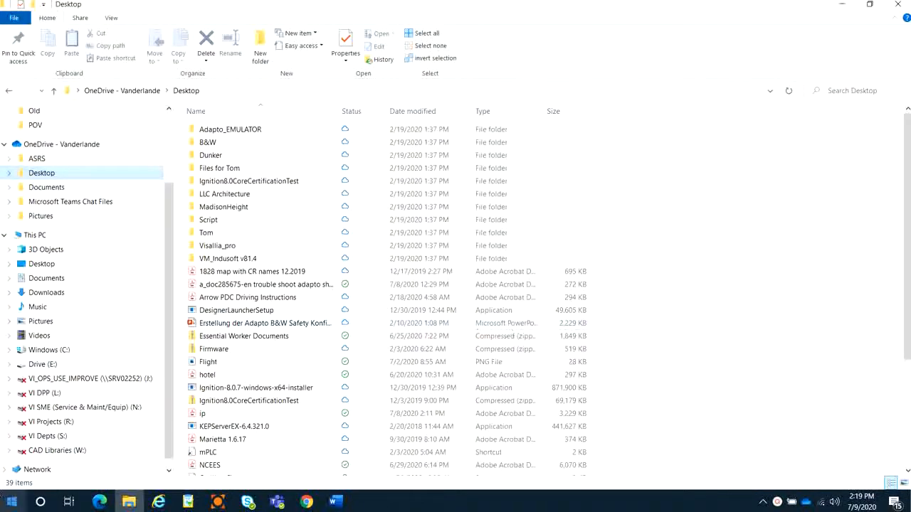
Launch Visual Studio 2019 and begin a new project from the C++ Console App template.
{"action": "left_click", "coordinate": [12, 502]}
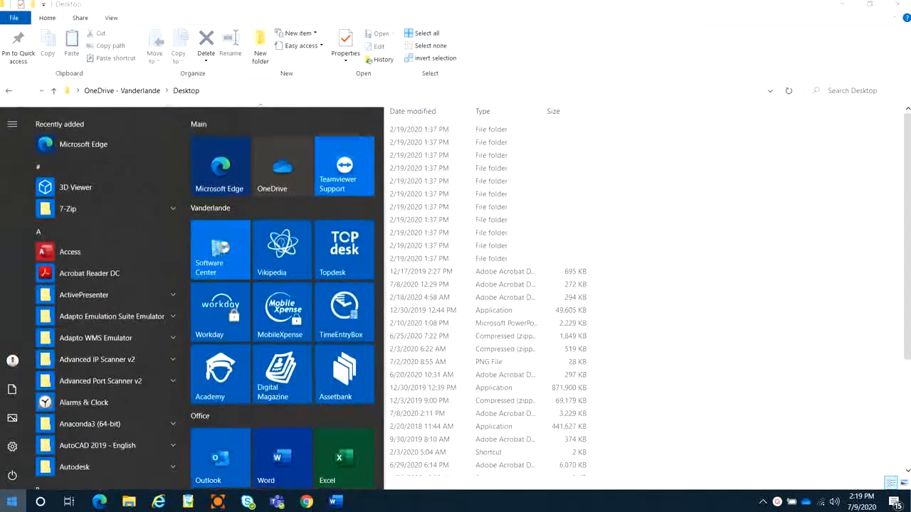
{"action": "type", "text": "vi"}
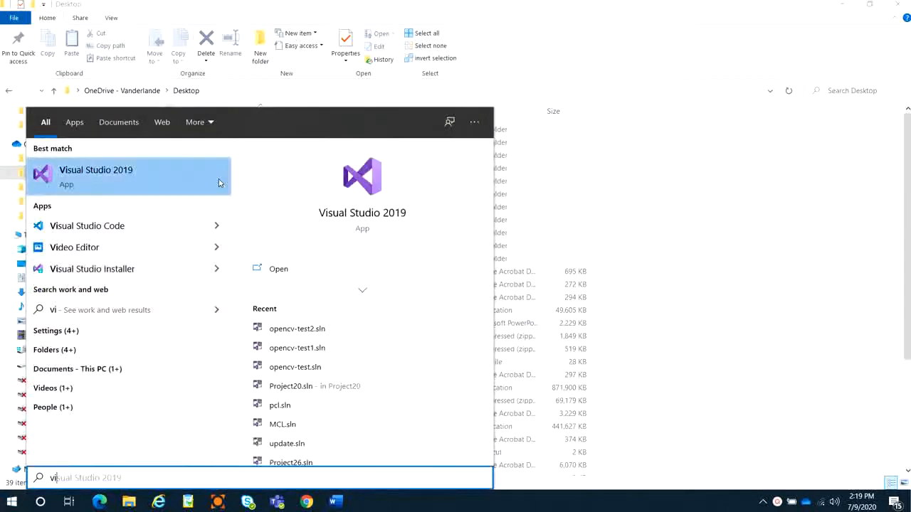
{"action": "left_click", "coordinate": [362, 213]}
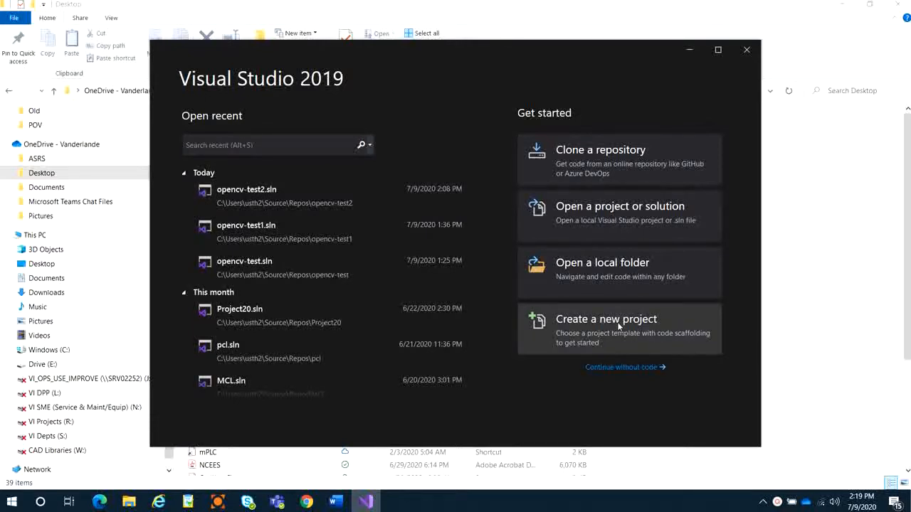
{"action": "left_click", "coordinate": [610, 321]}
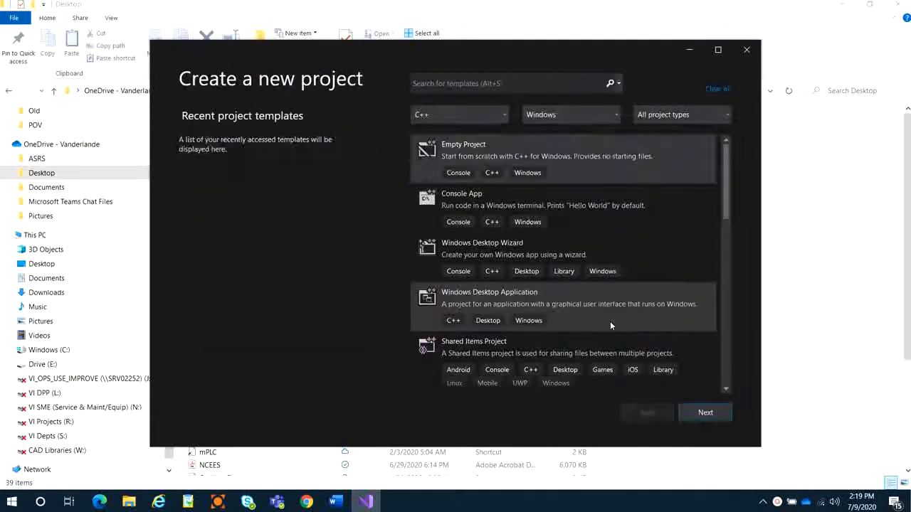
{"action": "left_click", "coordinate": [466, 206]}
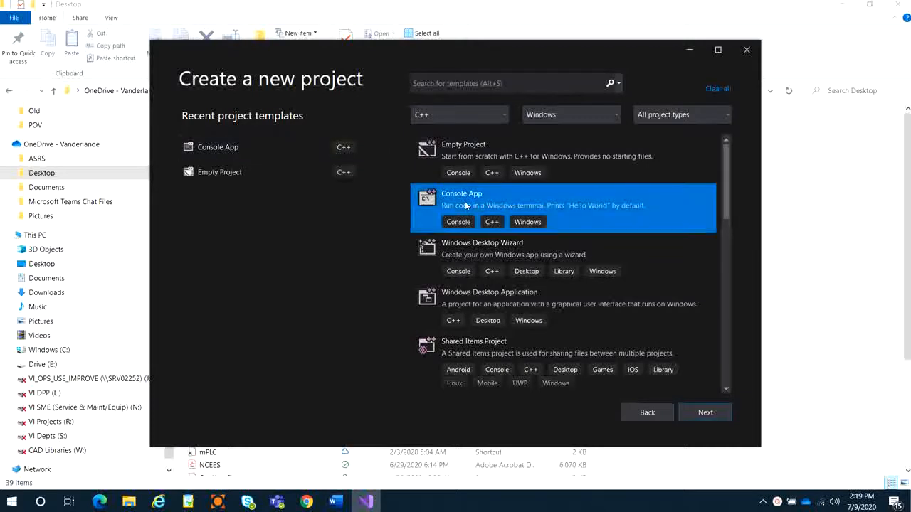
{"action": "left_click", "coordinate": [704, 414]}
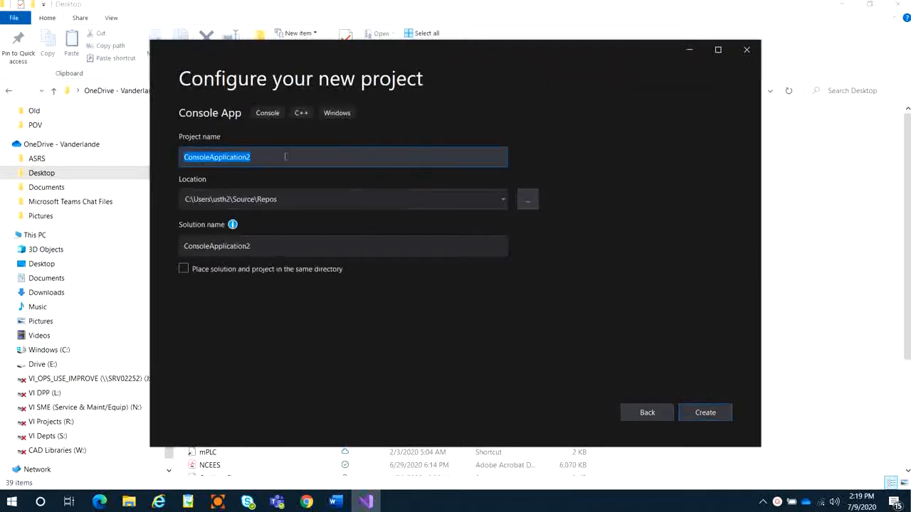
Name the project opencv-test3 and create it in the default Source\Repos location.
{"action": "key", "text": "BackSpace"}
{"action": "type", "text": "o"}
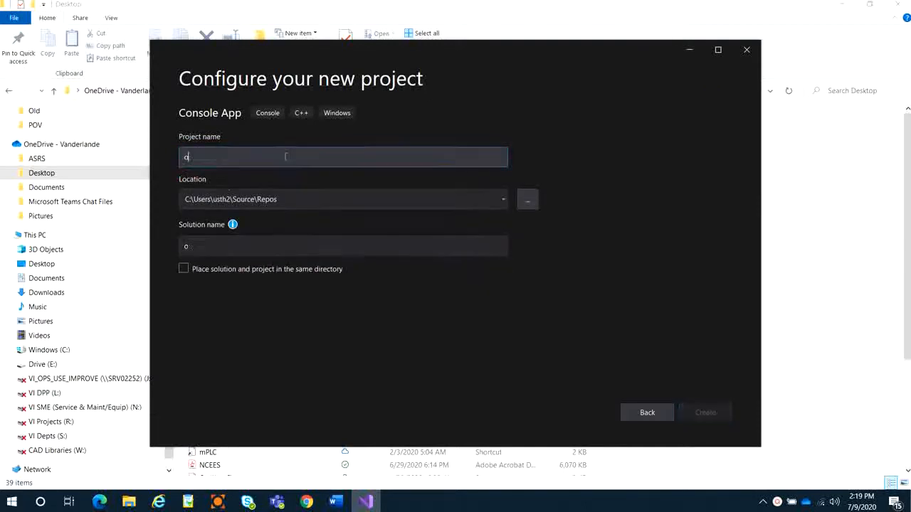
{"action": "type", "text": "pencv-te"}
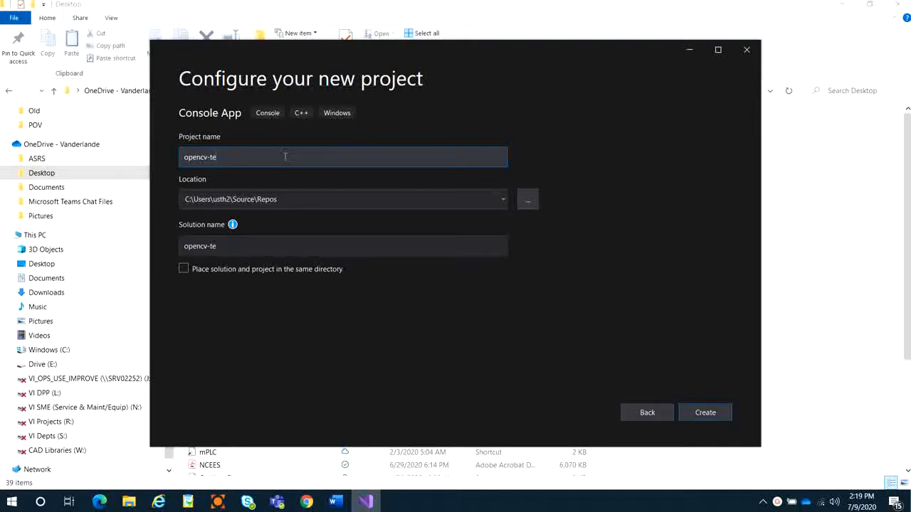
{"action": "type", "text": "st3"}
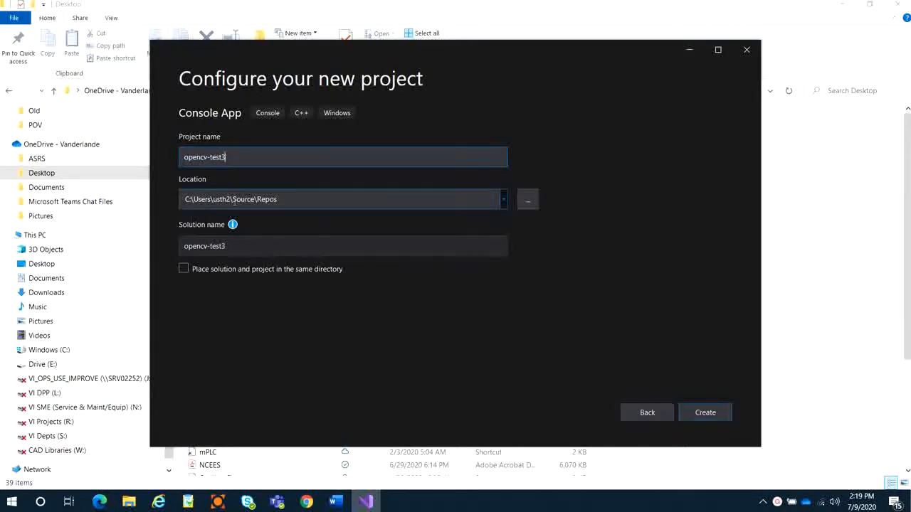
{"action": "left_click", "coordinate": [295, 200]}
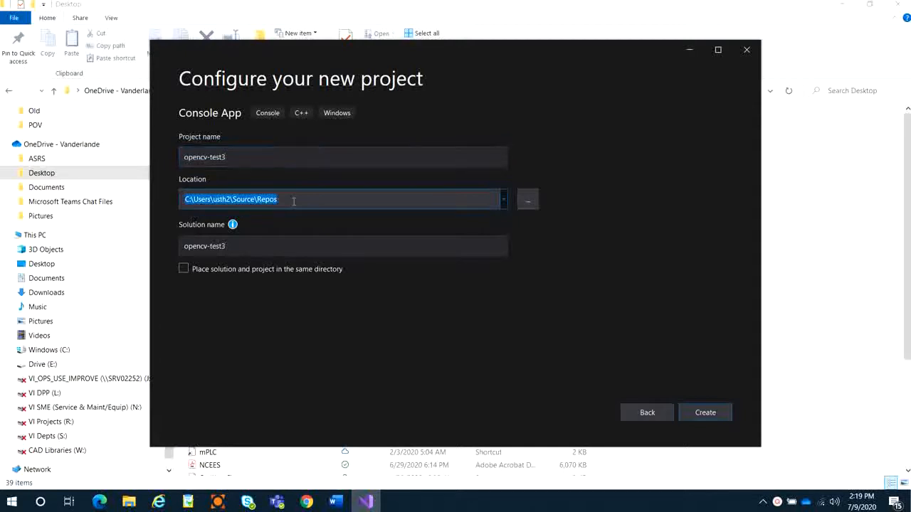
{"action": "left_click", "coordinate": [712, 416]}
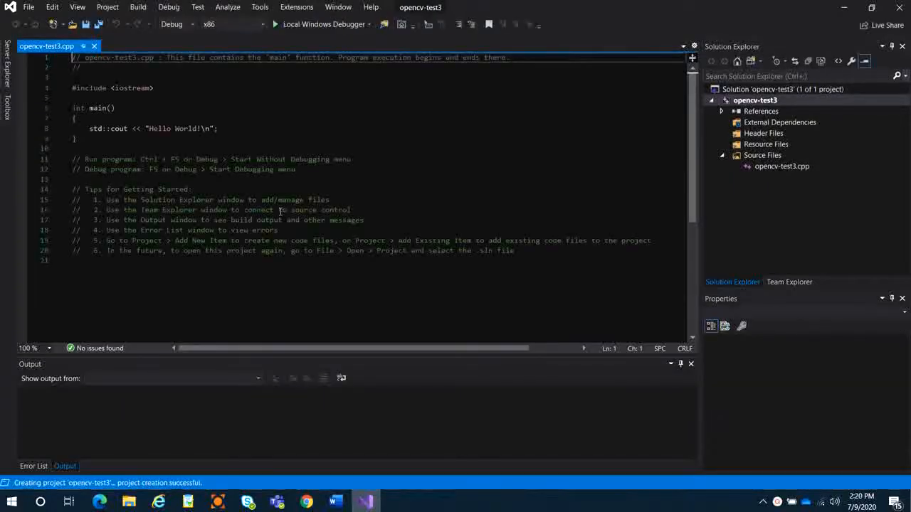
Replace all template code in opencv-test3.cpp with the OpenCV program that draws two circles and shows them in "Display Window".
{"action": "left_click", "coordinate": [181, 152]}
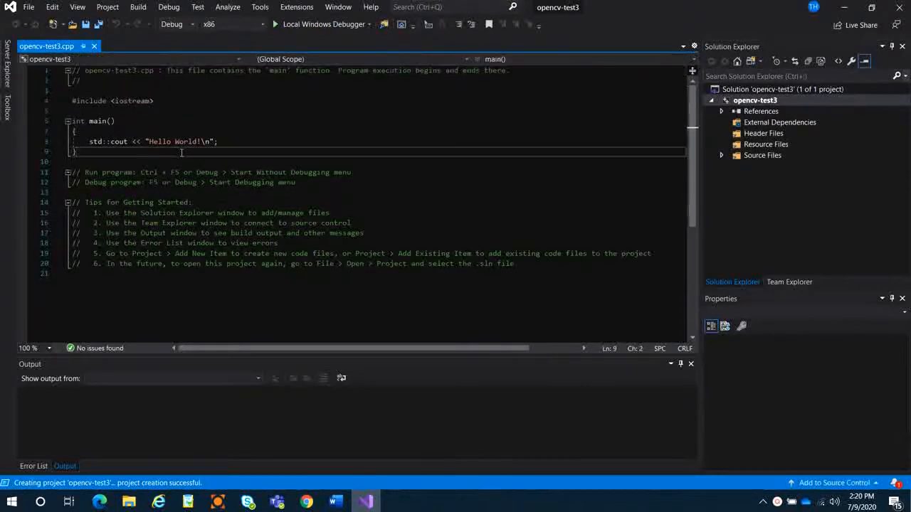
{"action": "key", "text": "ctrl+a"}
{"action": "type", "text": "#include <opencv2/core/core.hpp> #include <opencv2/highgui/highgui.hpp> #include <opencv2/imgproc.hpp> #include <iostream>  using namespace cv; using namespace std;  int main() { \tMat image = Mat::zeros(300, 600, CV_8UC3); \tcircle(image, Point(250, 150), 100, Scalar(0, 255, 128), -100); \tcircle(image, Point(350, 150), 100, Scalar(255, 255, 255), -100); \timshow(\"Display Window\", image); \twaitKey(0); \treturn 0; }"}
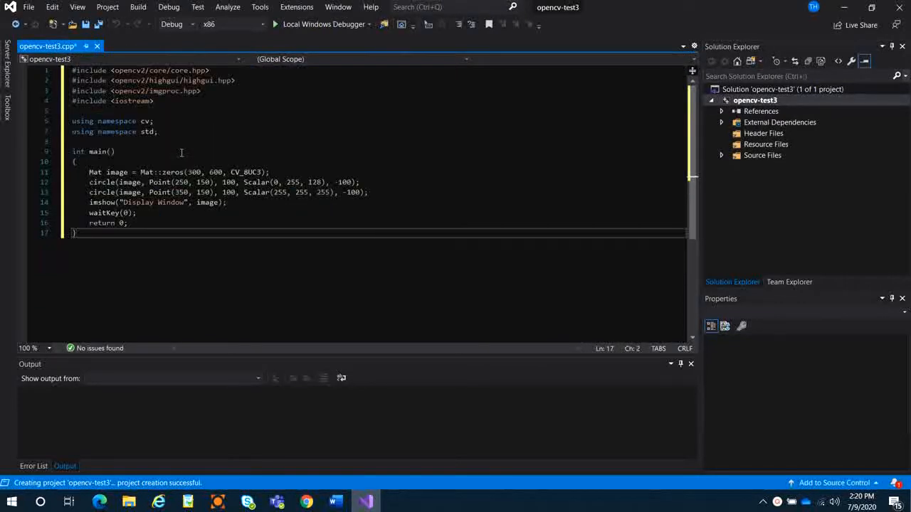
{"action": "left_click", "coordinate": [229, 144]}
{"action": "left_click", "coordinate": [248, 134]}
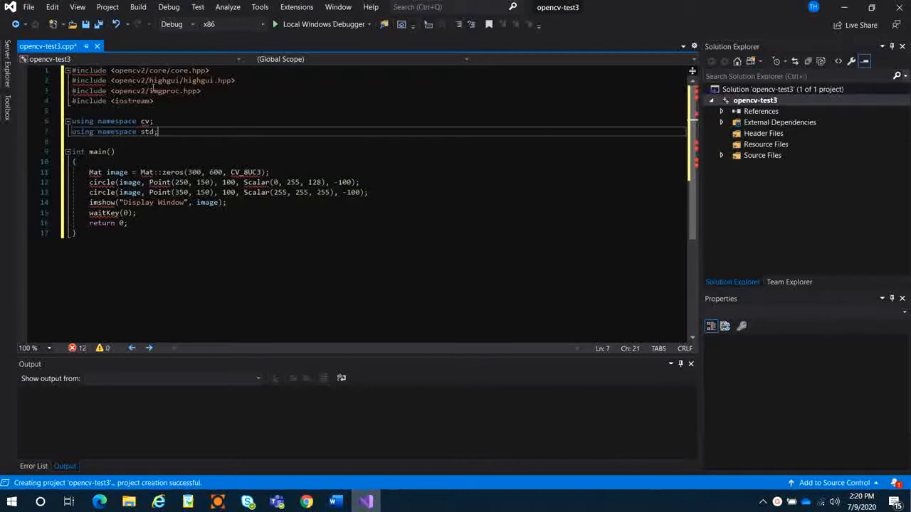
{"action": "left_click", "coordinate": [185, 117]}
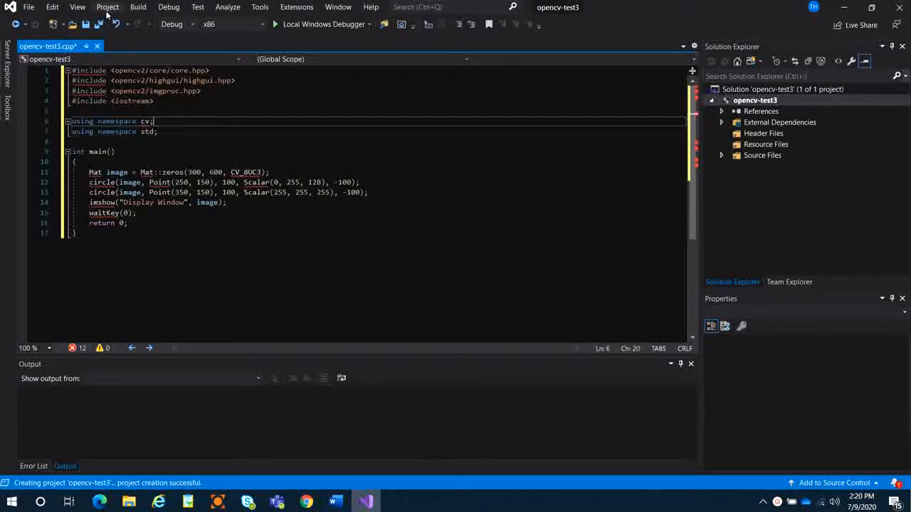
View the VC++ Directories in the opencv-test3 project properties, then close the properties without changes.
{"action": "left_click", "coordinate": [107, 9]}
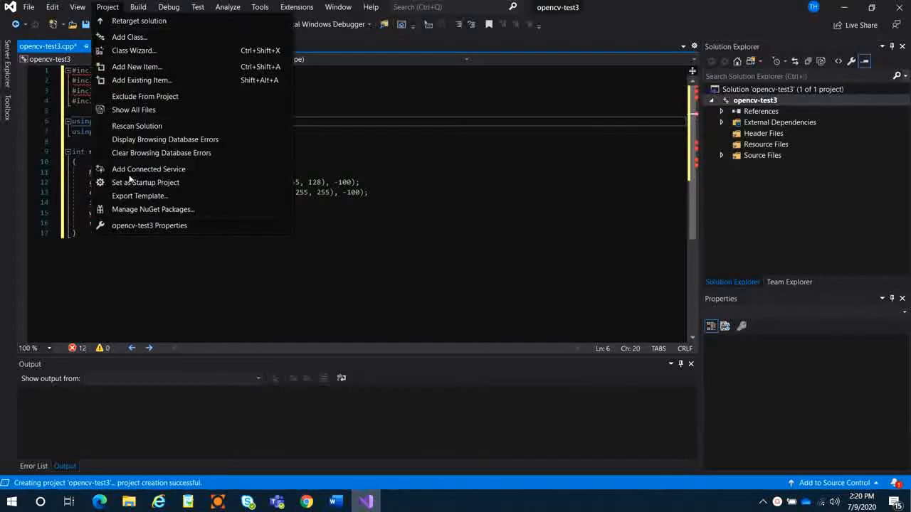
{"action": "left_click", "coordinate": [143, 226]}
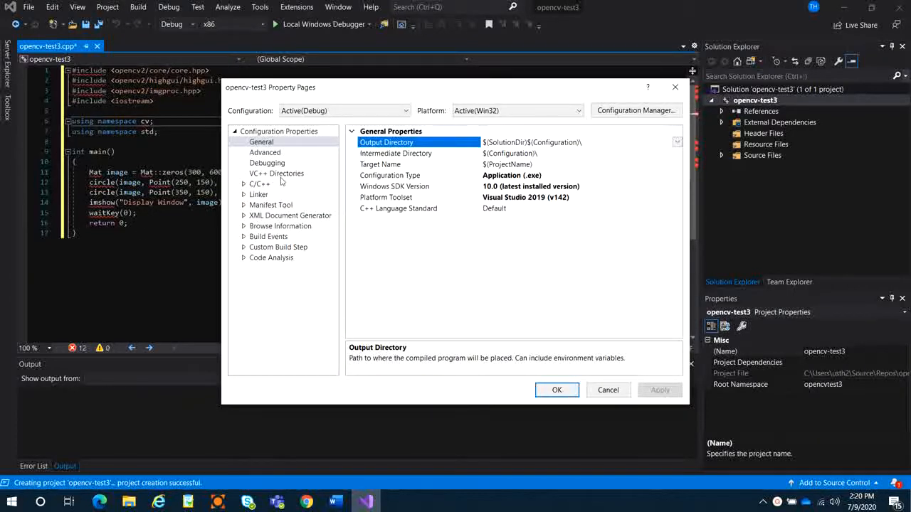
{"action": "left_click", "coordinate": [281, 177]}
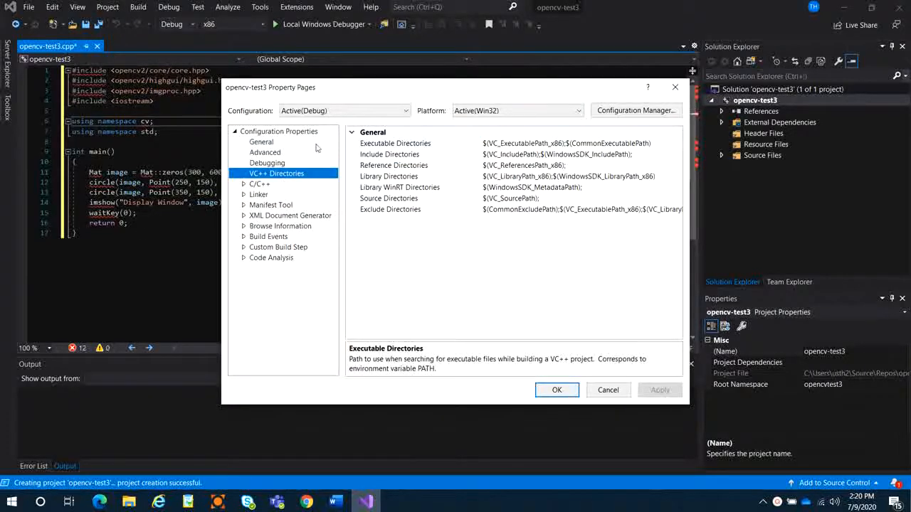
{"action": "left_click", "coordinate": [674, 87]}
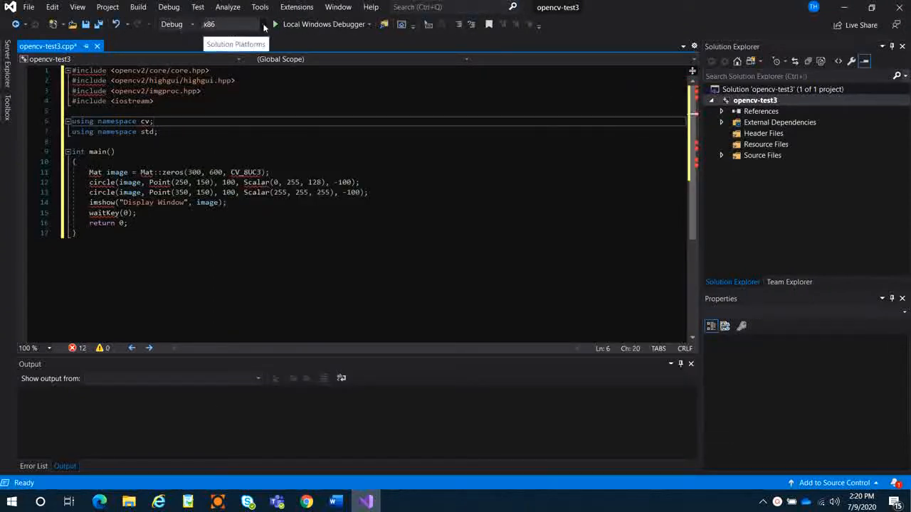
Switch the solution platform to x64 and open the opencv-test3 project properties.
{"action": "left_click", "coordinate": [264, 25]}
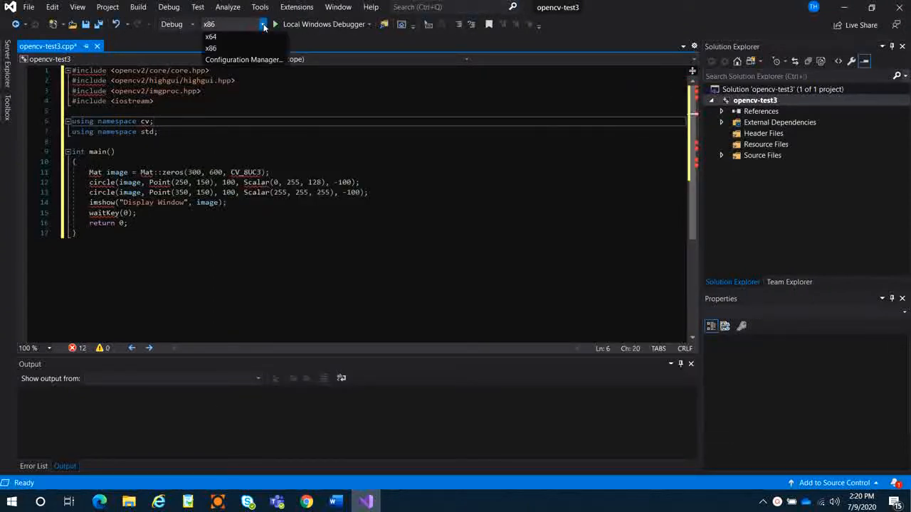
{"action": "left_click", "coordinate": [215, 36]}
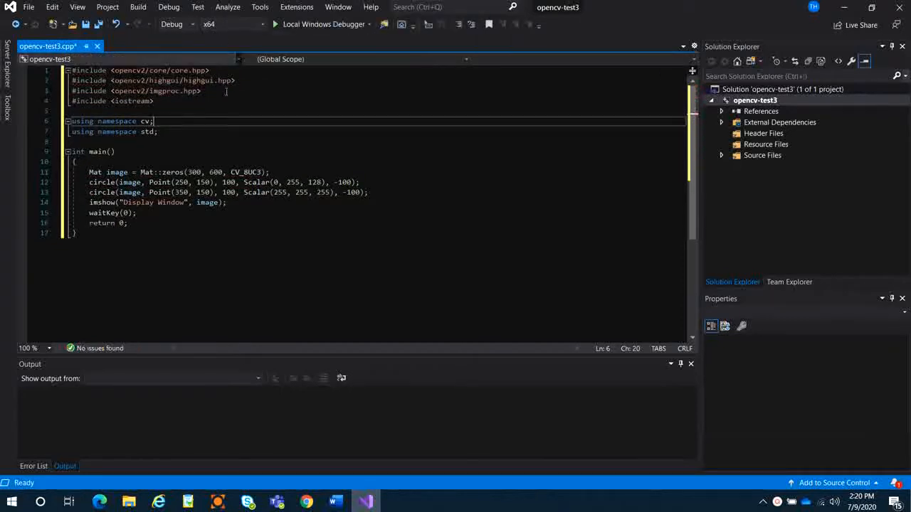
{"action": "left_click", "coordinate": [107, 7]}
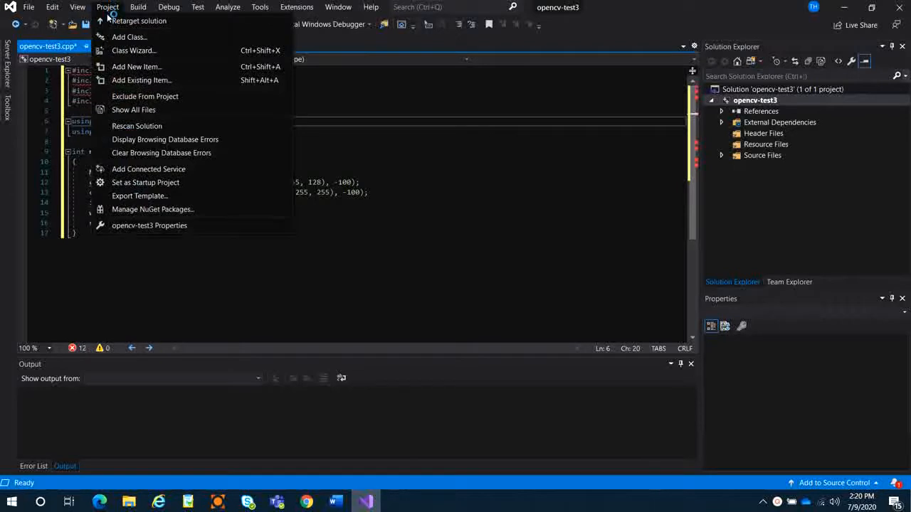
{"action": "left_click", "coordinate": [151, 225]}
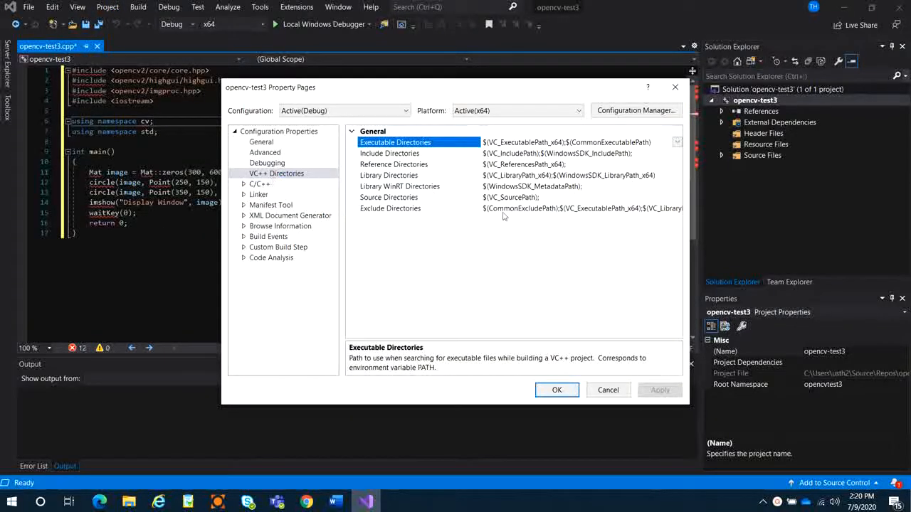
Add the folder C:\opencv\build\include to the project's Include Directories.
{"action": "left_click", "coordinate": [583, 155]}
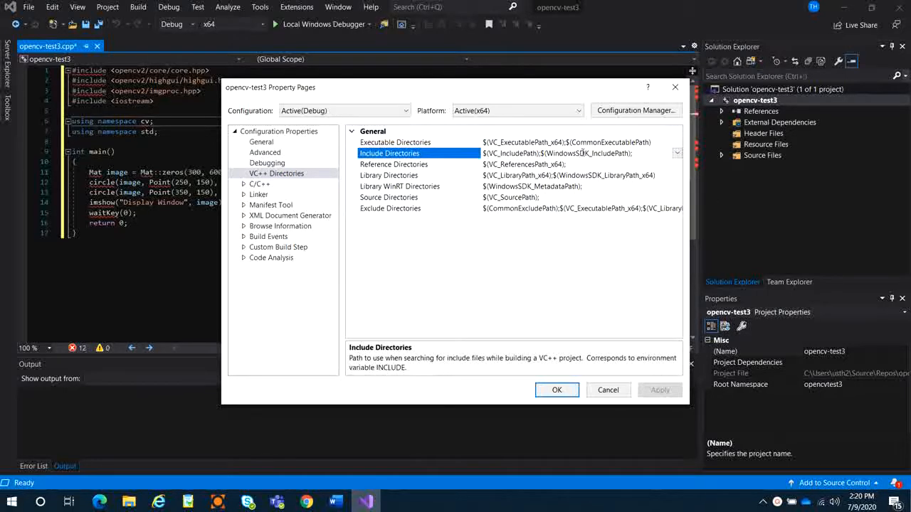
{"action": "left_click", "coordinate": [678, 154]}
{"action": "left_click", "coordinate": [664, 167]}
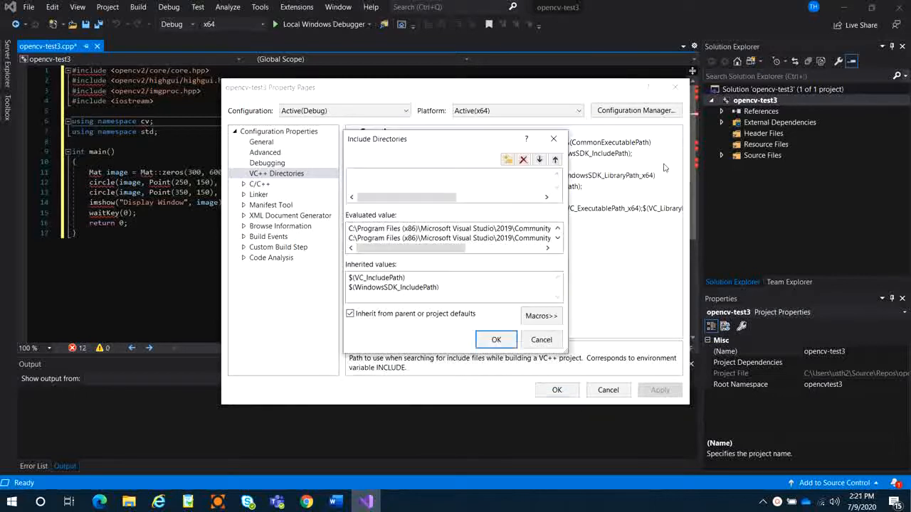
{"action": "left_click", "coordinate": [543, 177]}
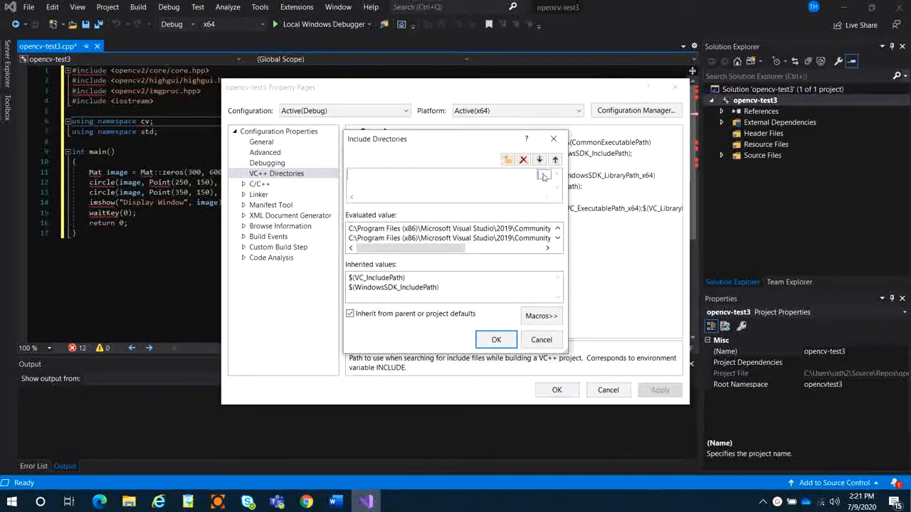
{"action": "left_click", "coordinate": [543, 177]}
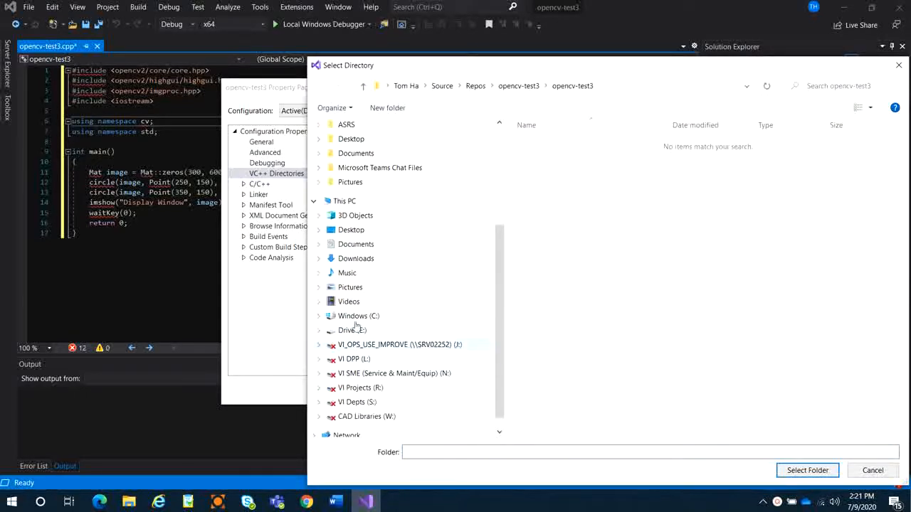
{"action": "scroll", "coordinate": [355, 315], "scroll_direction": "up", "scroll_amount": 4}
{"action": "left_click", "coordinate": [356, 315]}
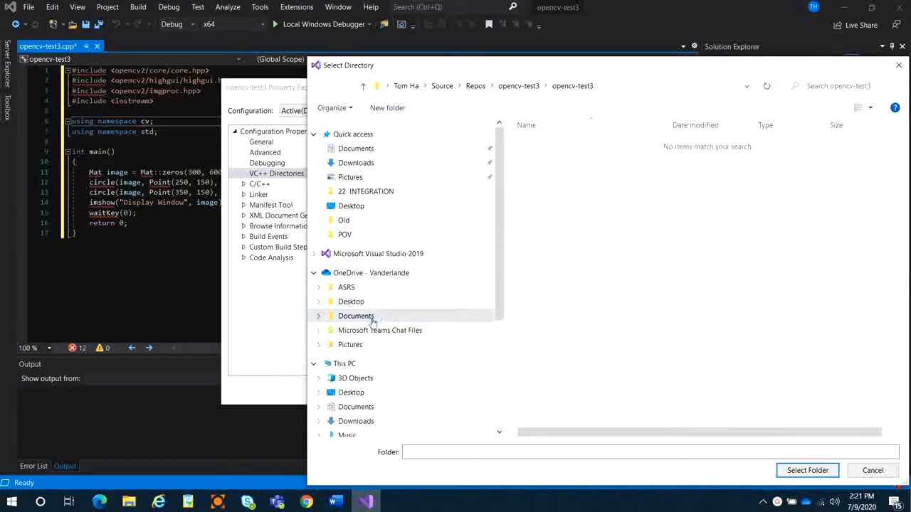
{"action": "left_click", "coordinate": [367, 365]}
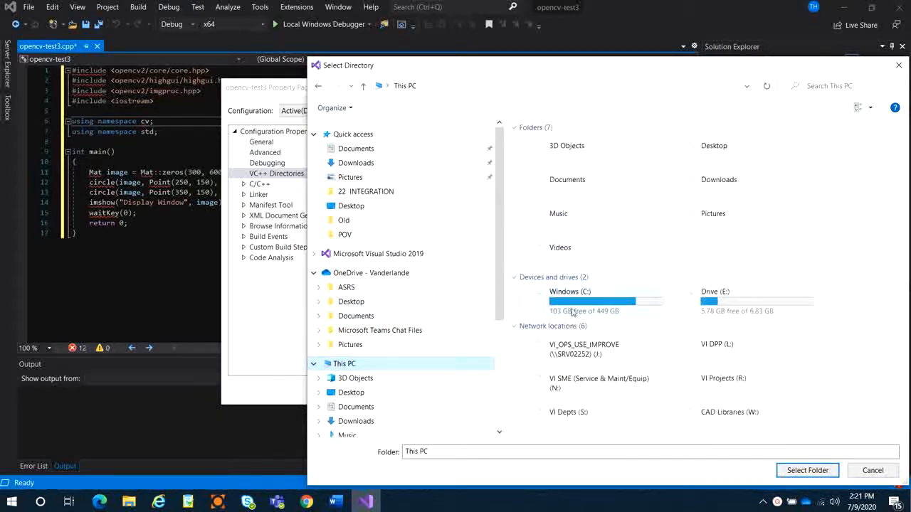
{"action": "double_click", "coordinate": [573, 313]}
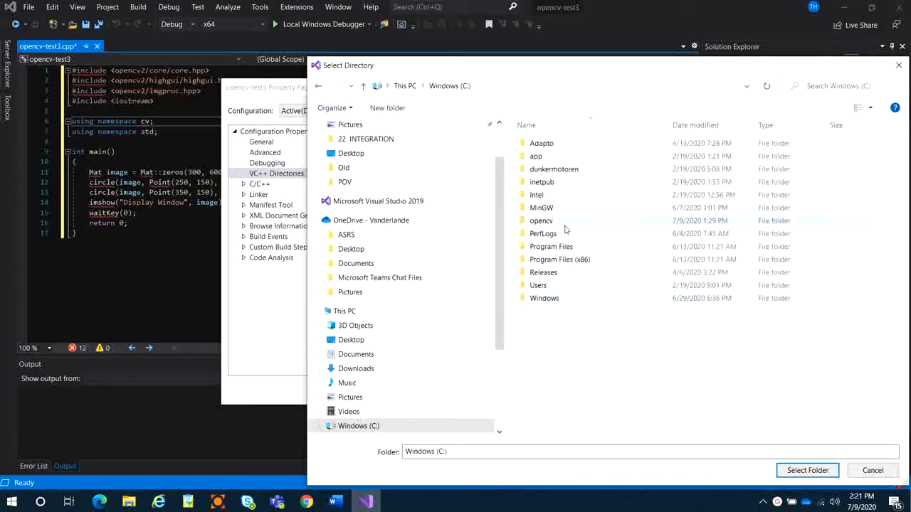
{"action": "double_click", "coordinate": [566, 222]}
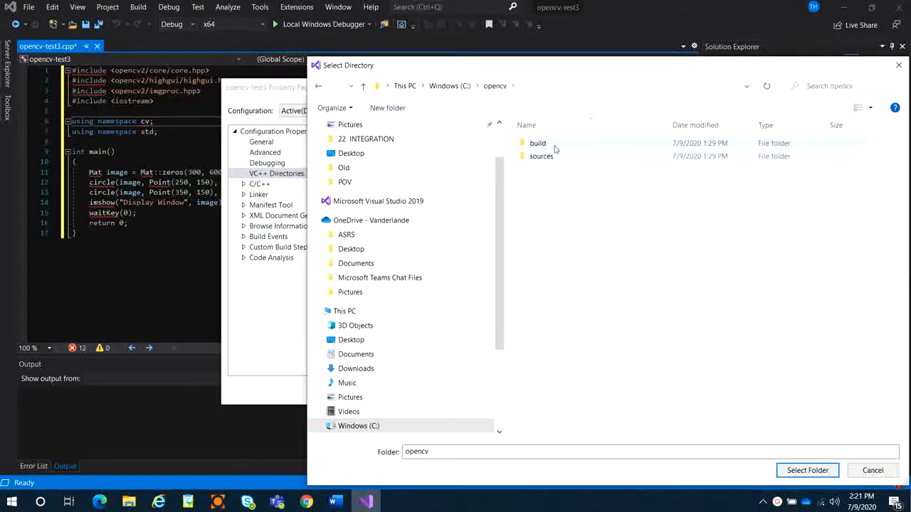
{"action": "double_click", "coordinate": [553, 145]}
{"action": "double_click", "coordinate": [553, 171]}
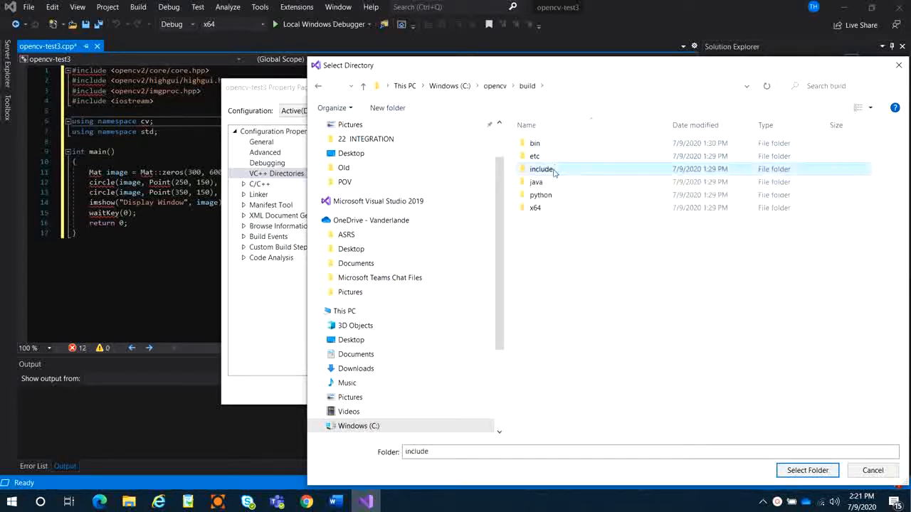
{"action": "left_click", "coordinate": [808, 470]}
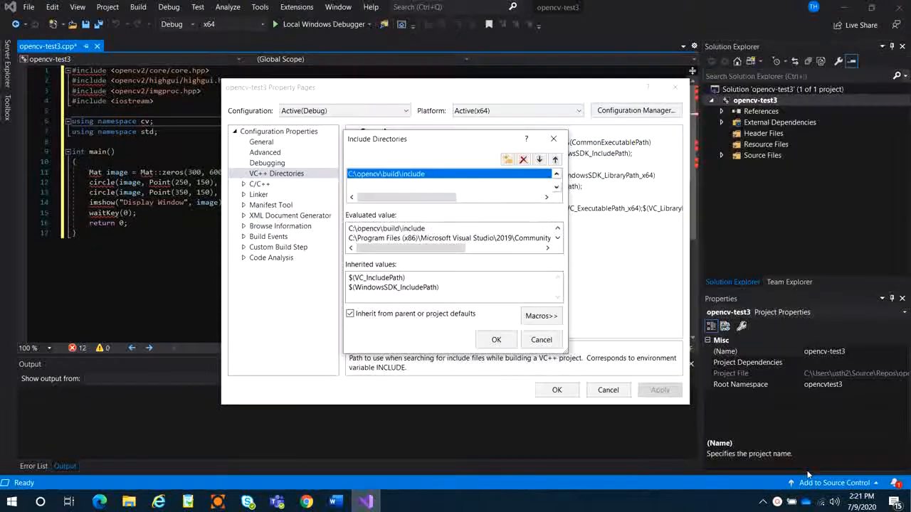
{"action": "left_click", "coordinate": [497, 341]}
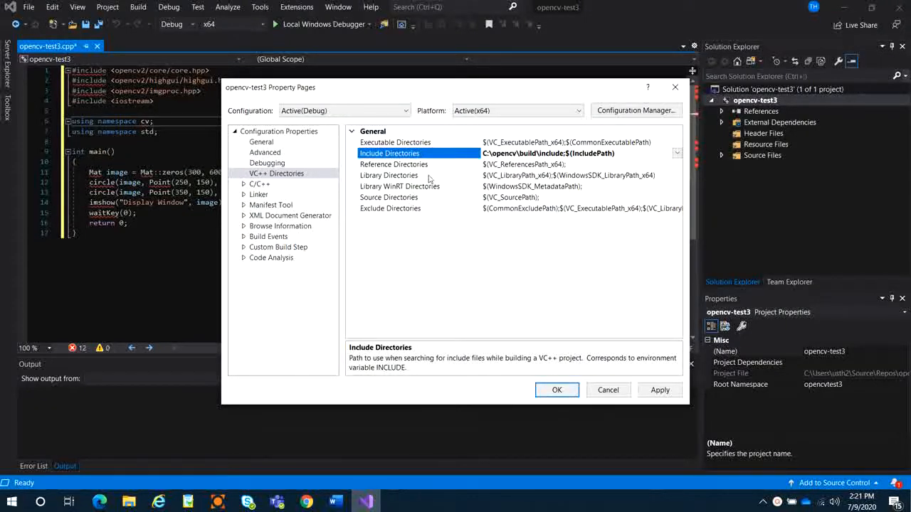
Add the folder C:\opencv\build\x64\vc15\lib to the project's Library Directories.
{"action": "left_click", "coordinate": [429, 178]}
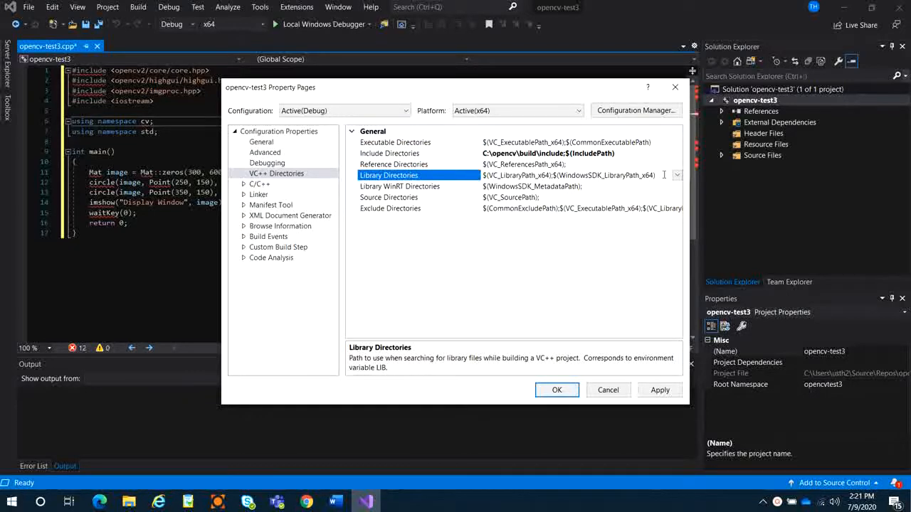
{"action": "left_click", "coordinate": [677, 175]}
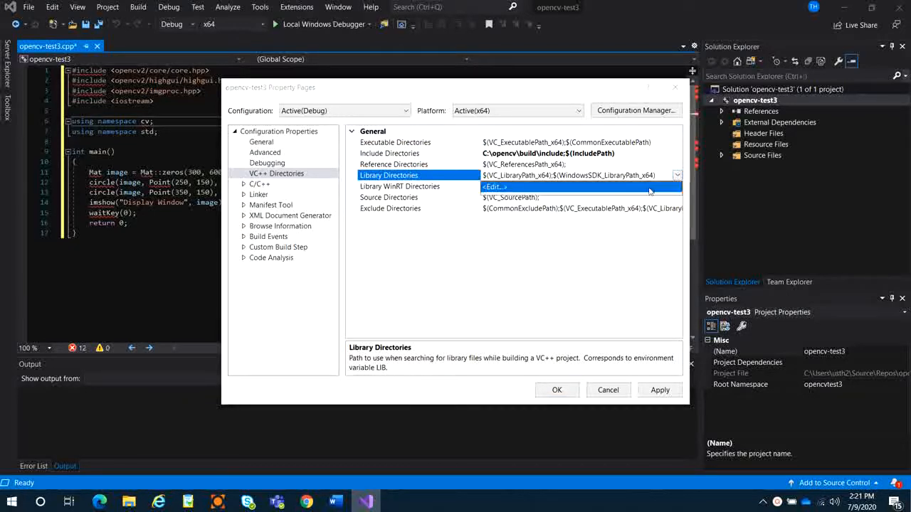
{"action": "left_click", "coordinate": [649, 189]}
{"action": "left_click", "coordinate": [542, 177]}
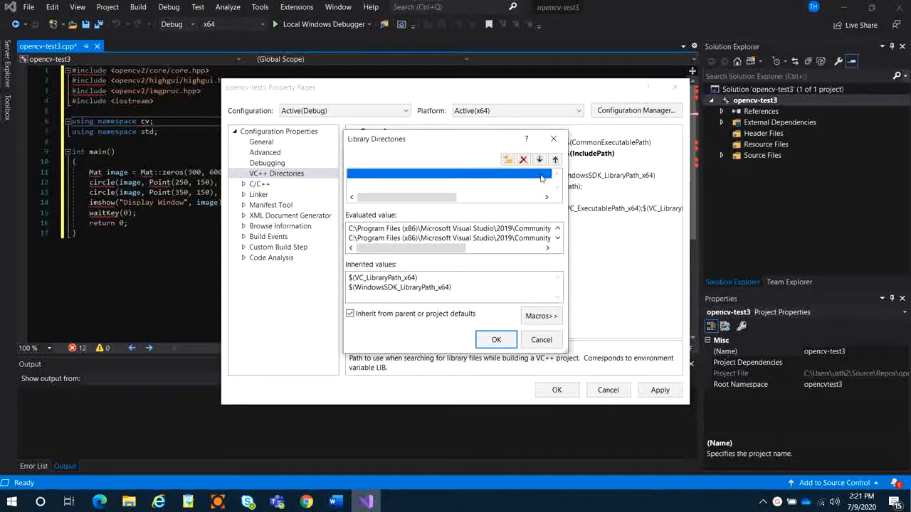
{"action": "left_click", "coordinate": [544, 178]}
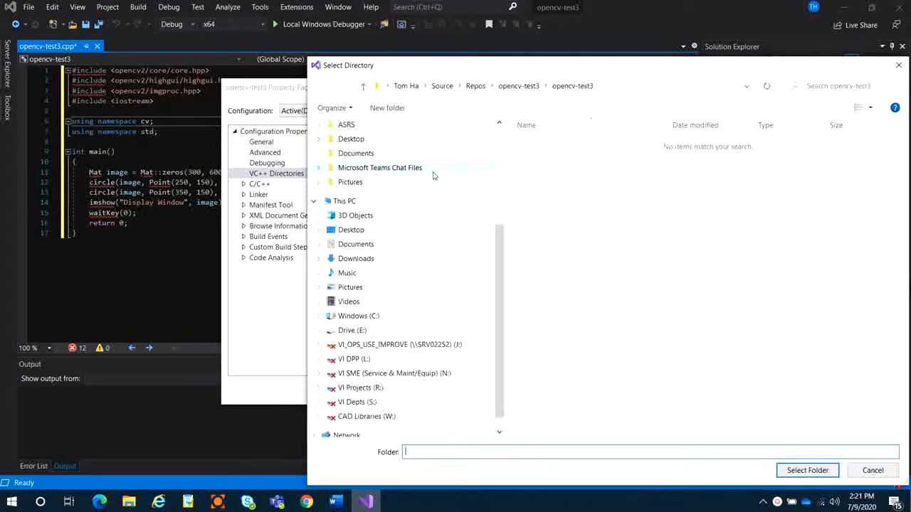
{"action": "left_click", "coordinate": [365, 364]}
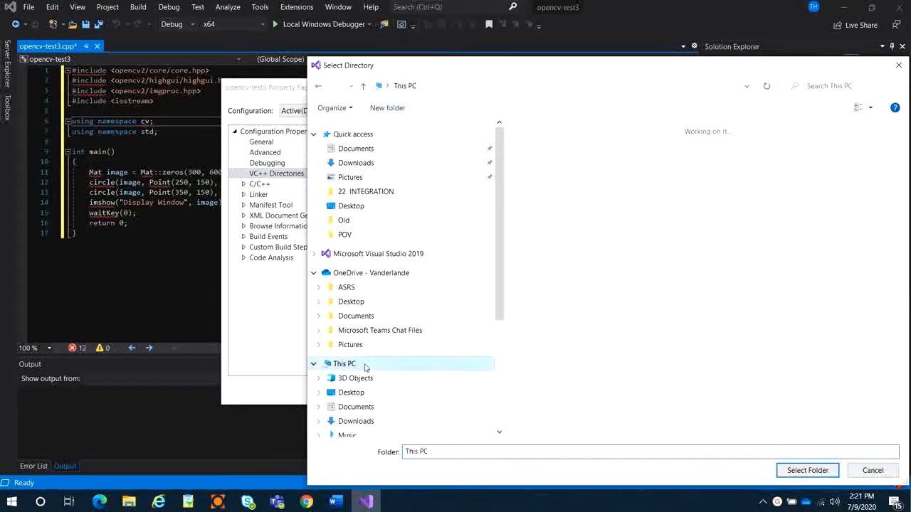
{"action": "left_click", "coordinate": [547, 302]}
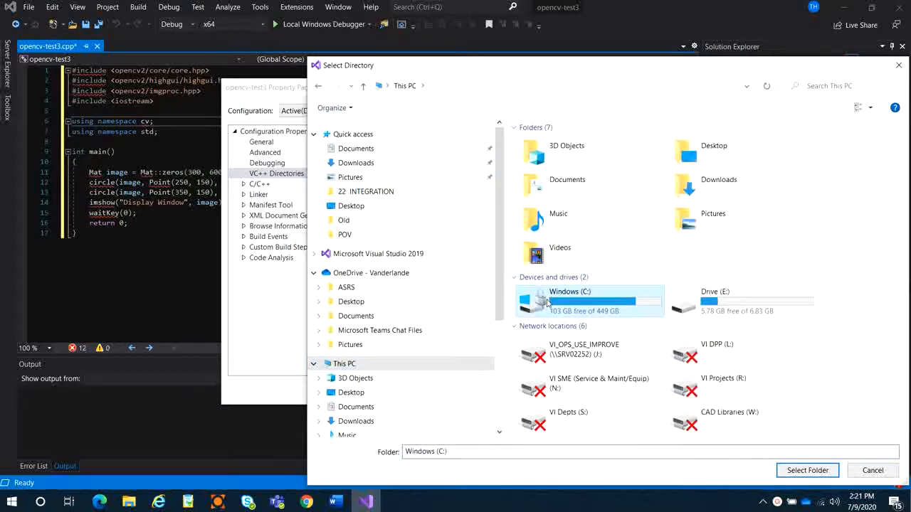
{"action": "double_click", "coordinate": [547, 302]}
{"action": "double_click", "coordinate": [549, 222]}
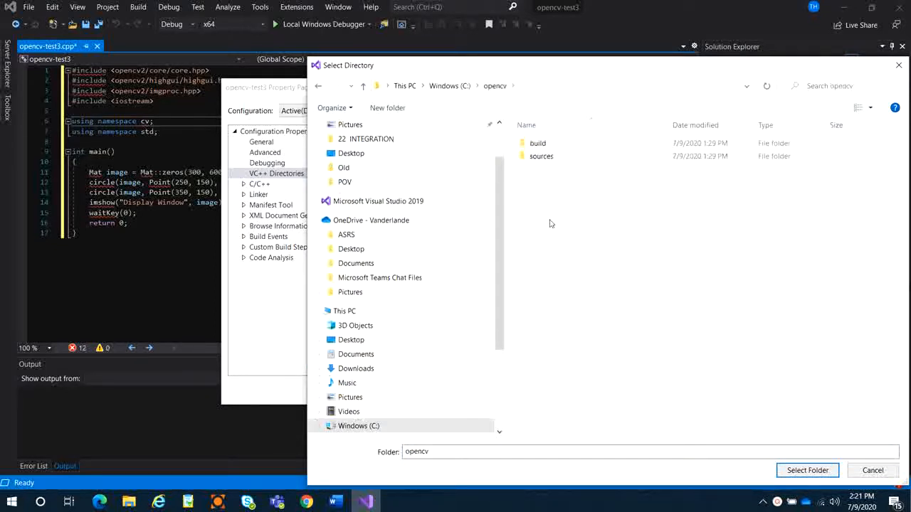
{"action": "double_click", "coordinate": [539, 145]}
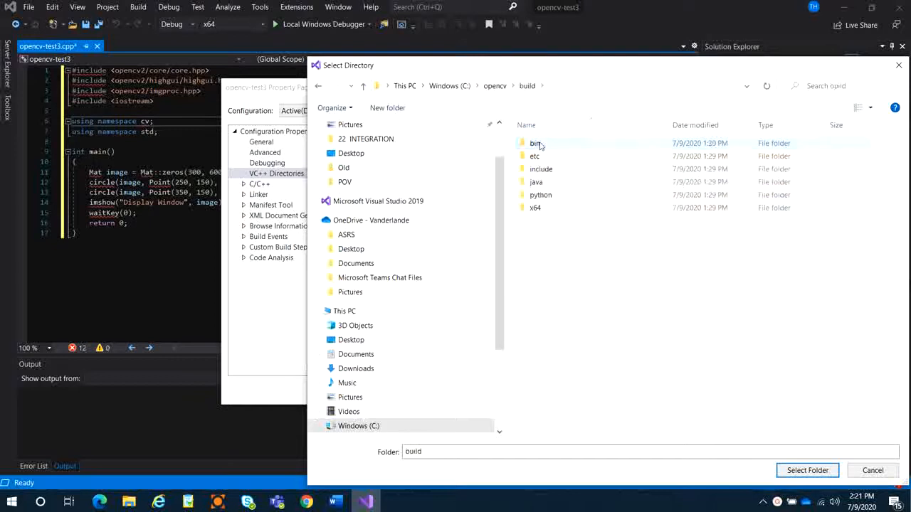
{"action": "double_click", "coordinate": [542, 208]}
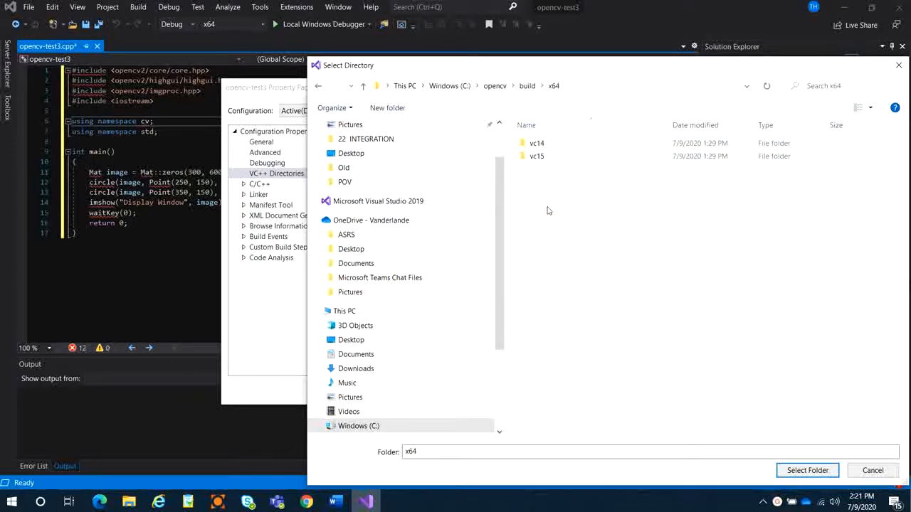
{"action": "double_click", "coordinate": [542, 155]}
{"action": "left_click", "coordinate": [542, 163]}
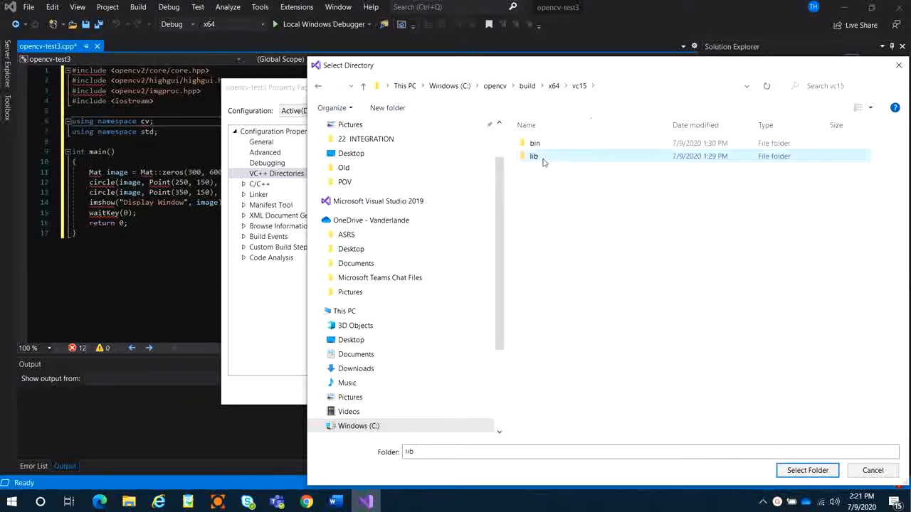
{"action": "double_click", "coordinate": [545, 163]}
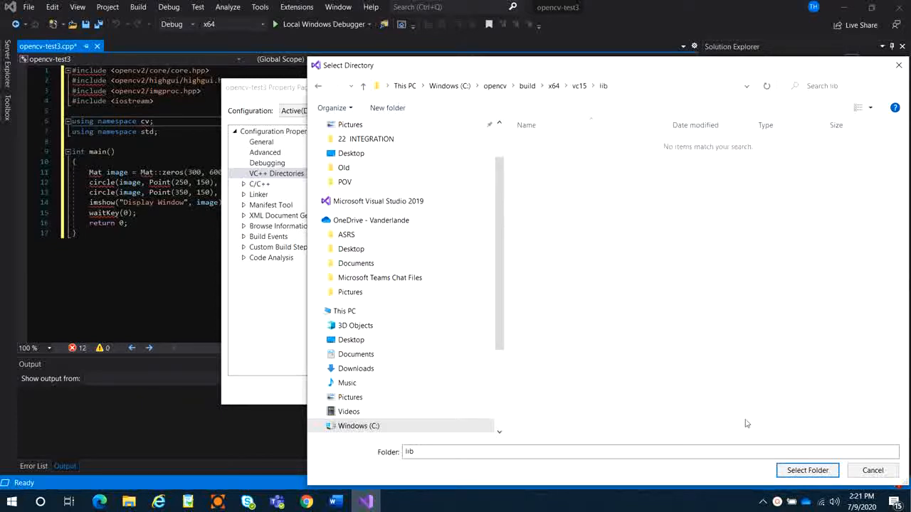
{"action": "left_click", "coordinate": [808, 471]}
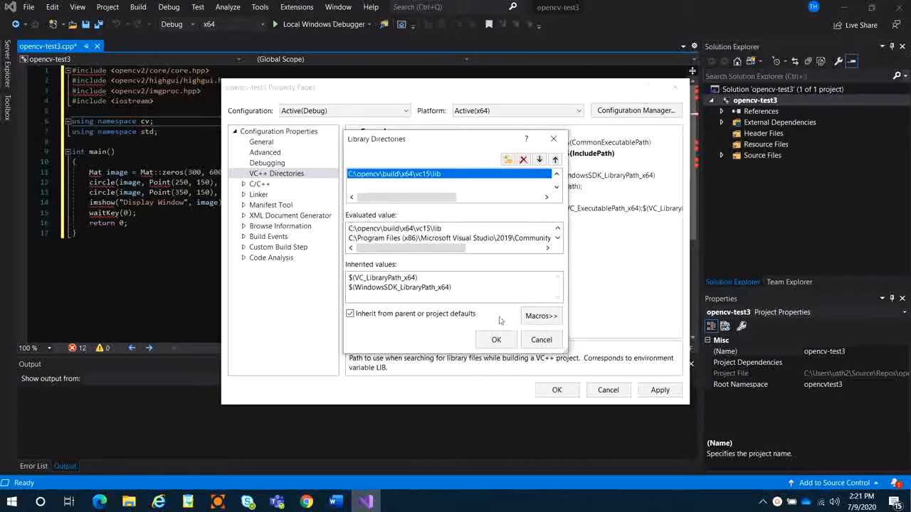
{"action": "left_click", "coordinate": [496, 340]}
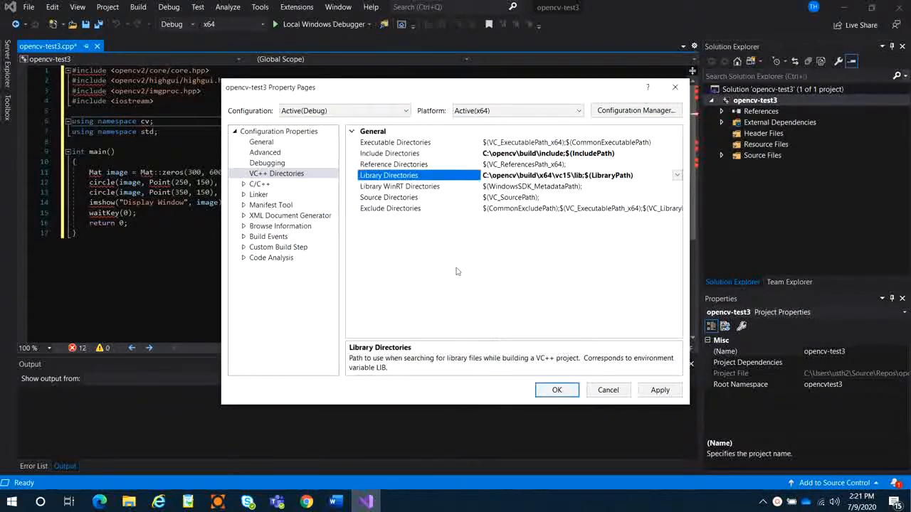
Enter opencv_world412d.lib as an additional dependency in the project's linker input settings.
{"action": "left_click", "coordinate": [243, 194]}
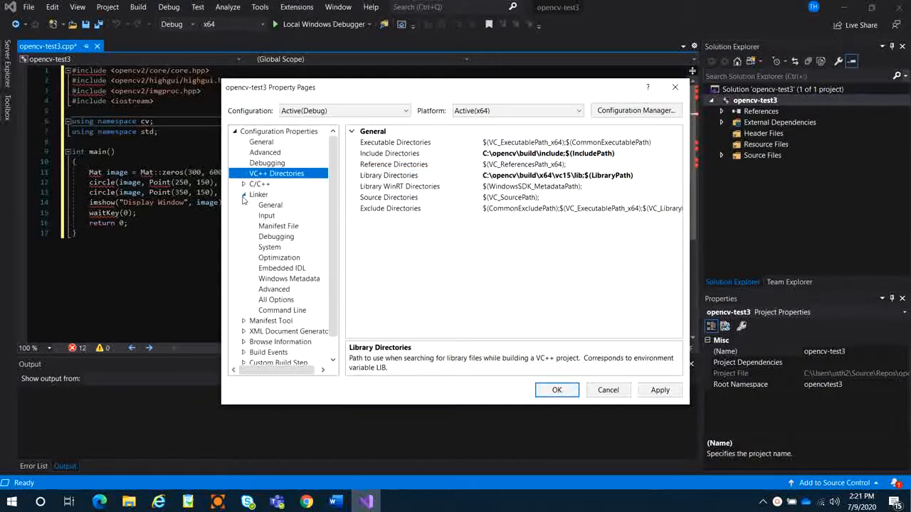
{"action": "left_click", "coordinate": [267, 215]}
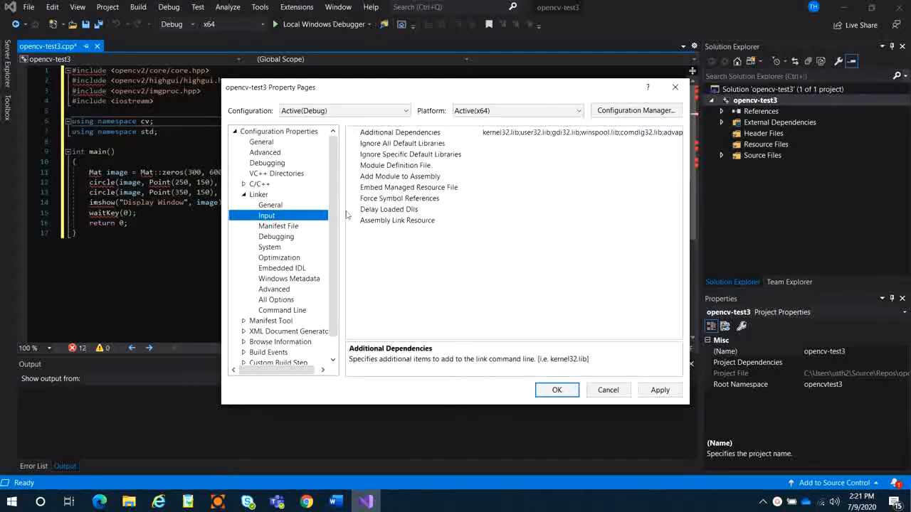
{"action": "left_click", "coordinate": [523, 134]}
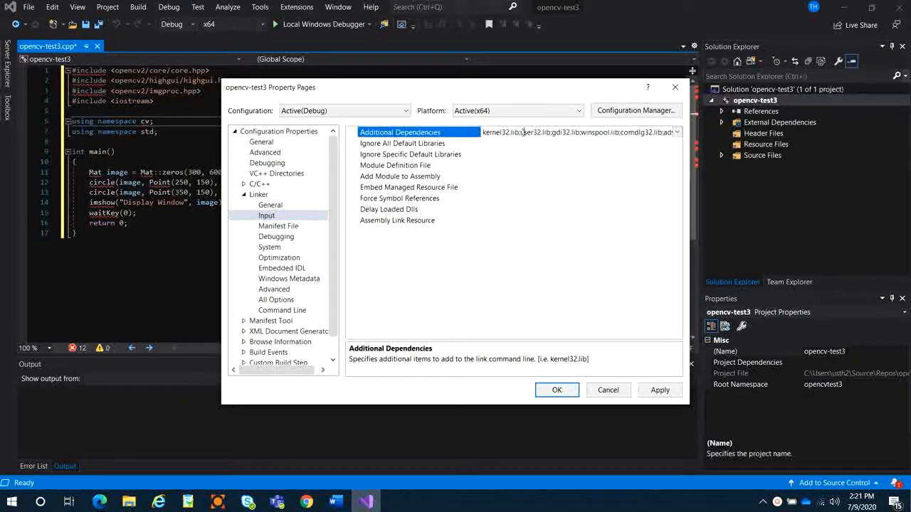
{"action": "left_click", "coordinate": [677, 133]}
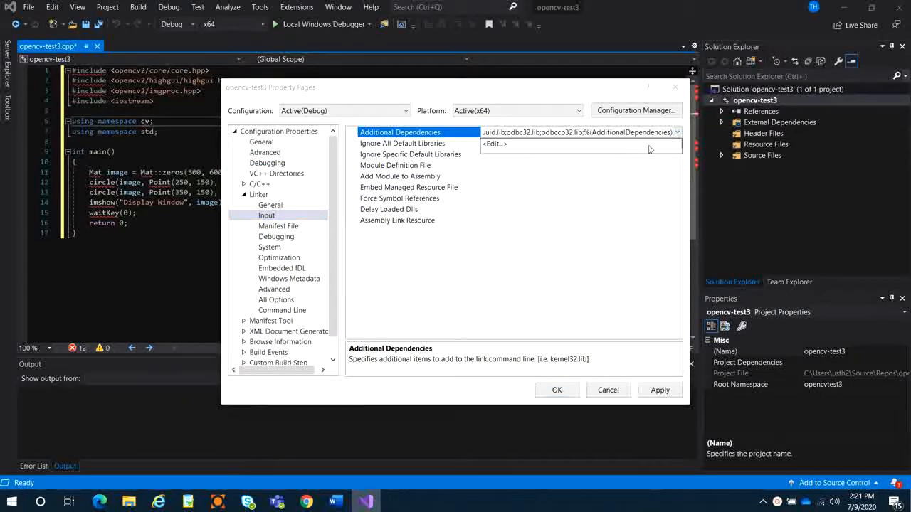
{"action": "left_click", "coordinate": [649, 149]}
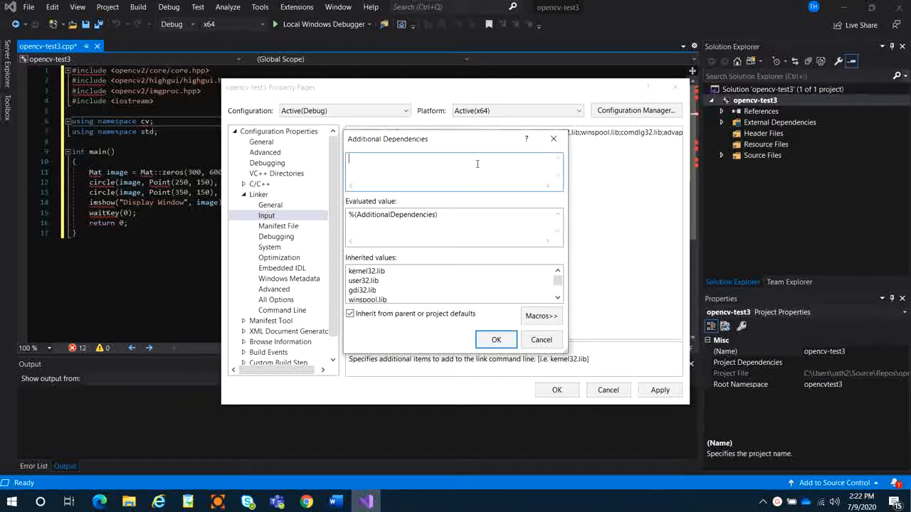
{"action": "type", "text": "opencv"}
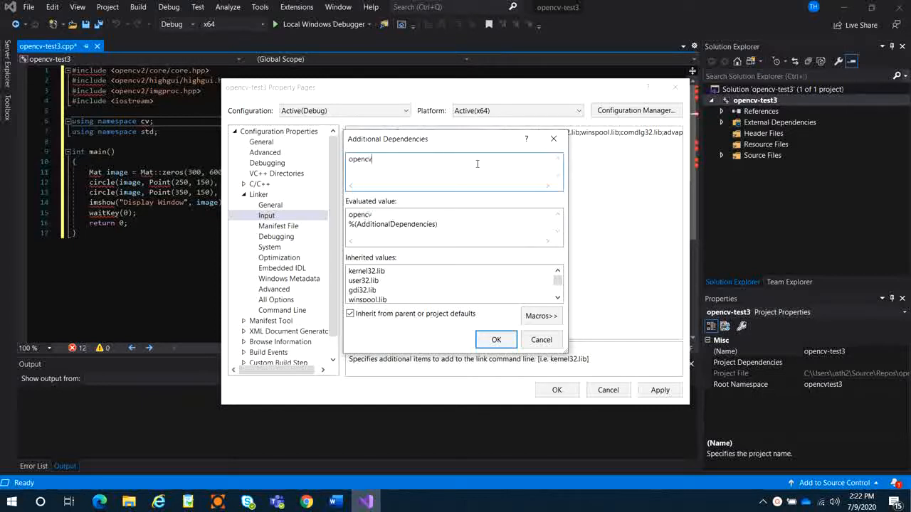
{"action": "type", "text": "_world412d.lib"}
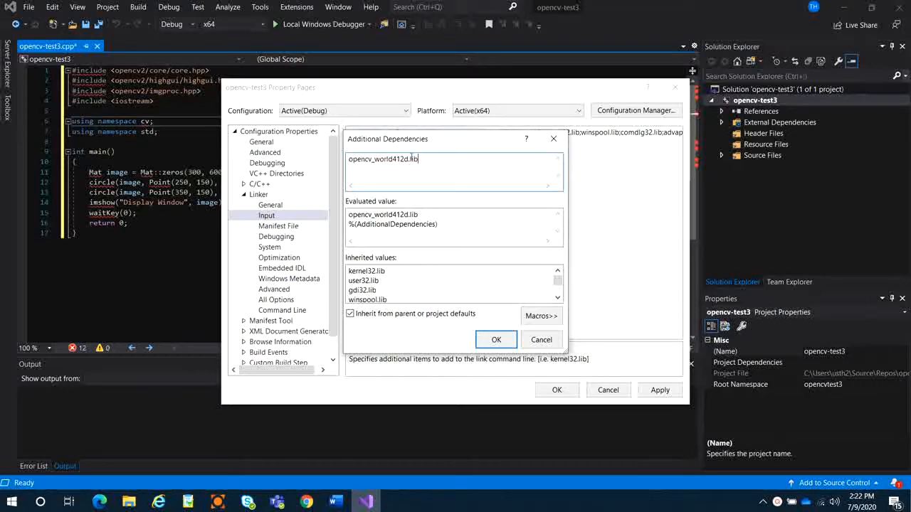
{"action": "left_click_drag", "start_coordinate": [417, 159], "coordinate": [343, 156]}
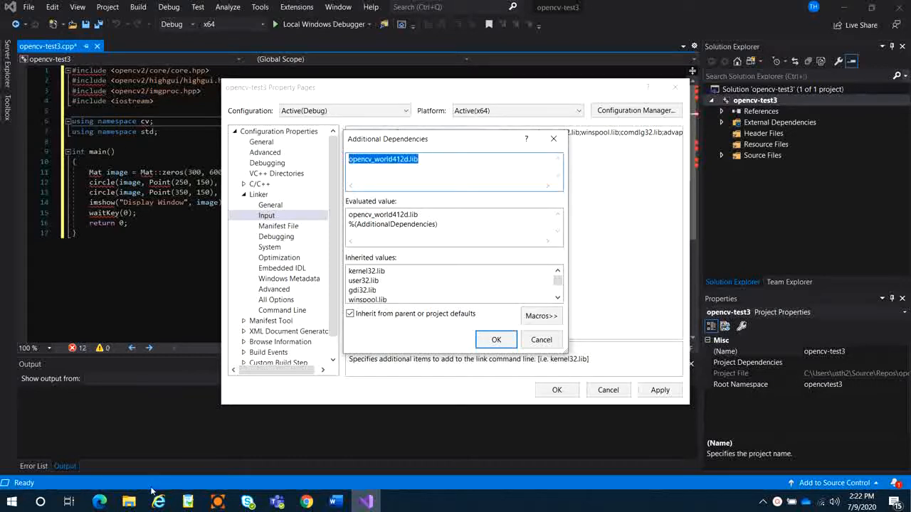
Switch to File Explorer and check the OpenCV library file names in the bin and lib folders of C:\opencv\build\x64\vc15.
{"action": "left_click", "coordinate": [128, 503]}
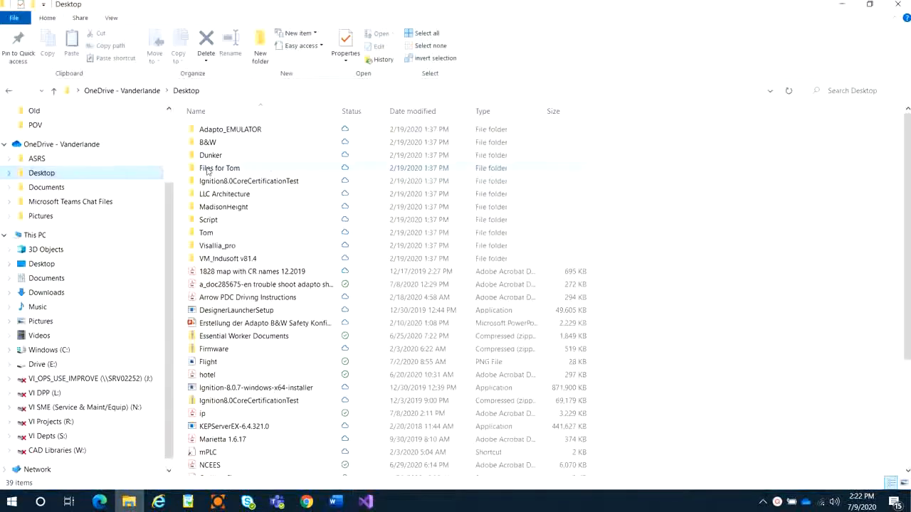
{"action": "left_click", "coordinate": [34, 235]}
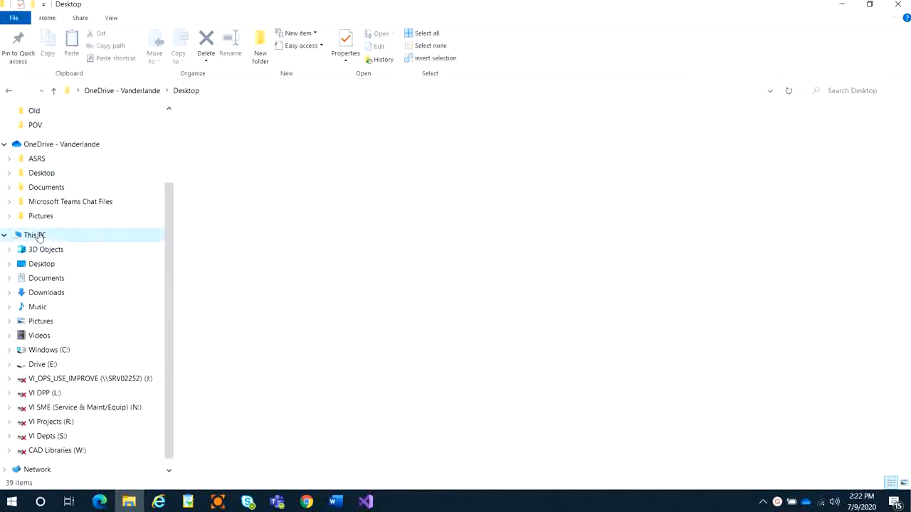
{"action": "double_click", "coordinate": [277, 214]}
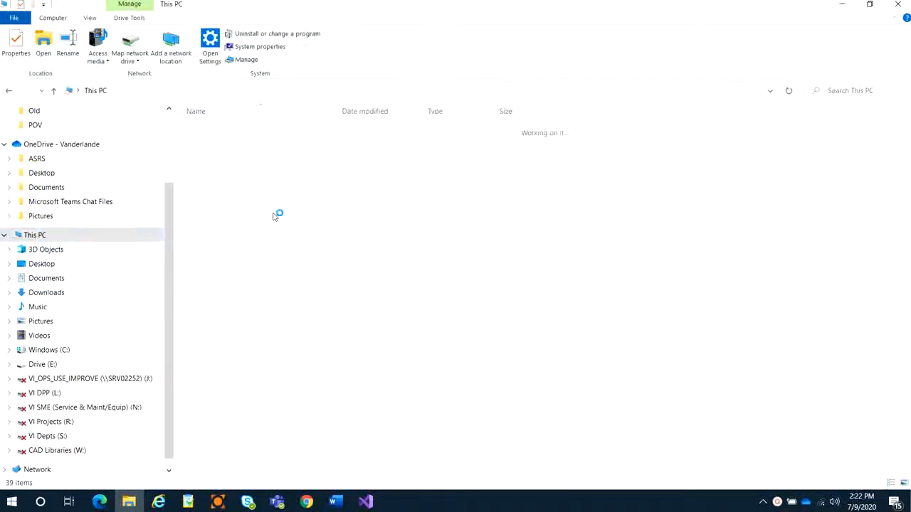
{"action": "double_click", "coordinate": [240, 209]}
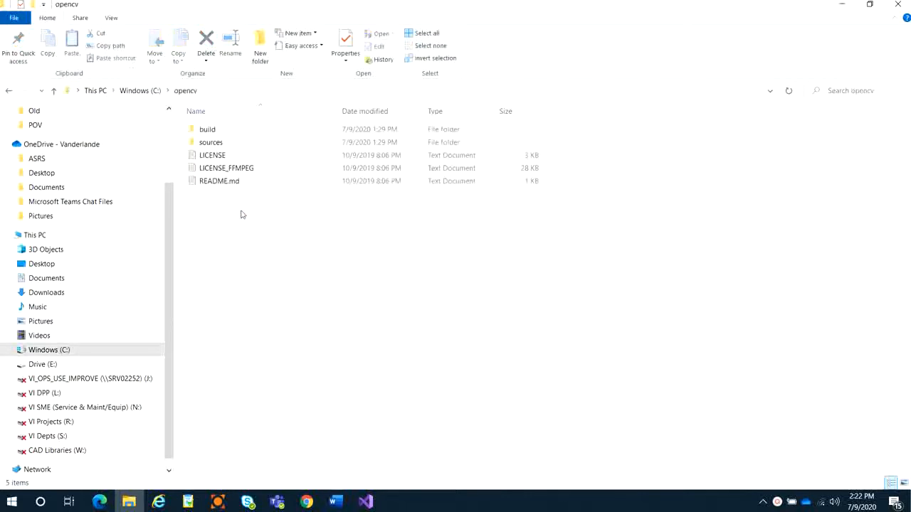
{"action": "double_click", "coordinate": [222, 132]}
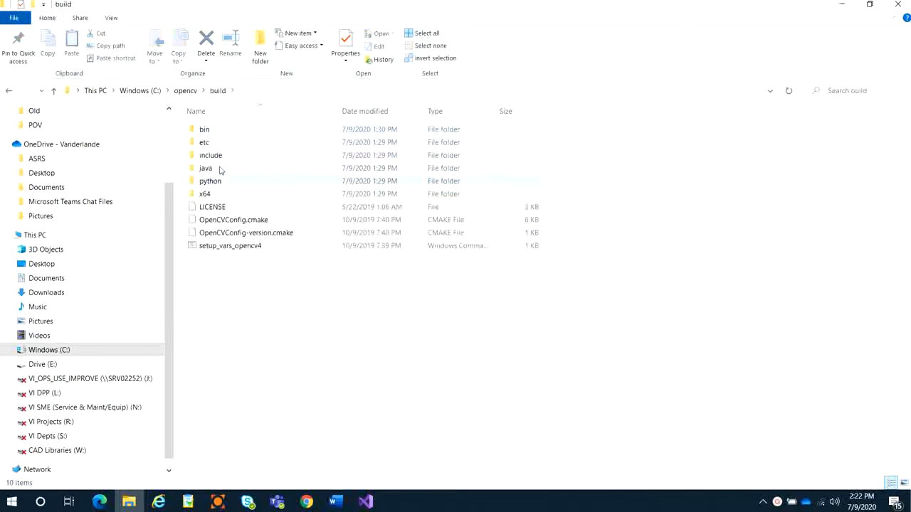
{"action": "left_click", "coordinate": [225, 198]}
{"action": "double_click", "coordinate": [225, 199]}
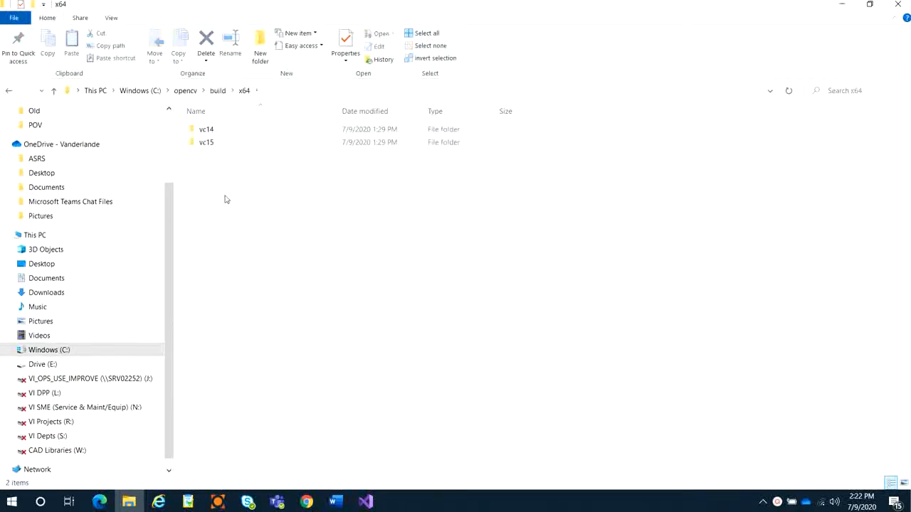
{"action": "double_click", "coordinate": [220, 144]}
{"action": "double_click", "coordinate": [223, 133]}
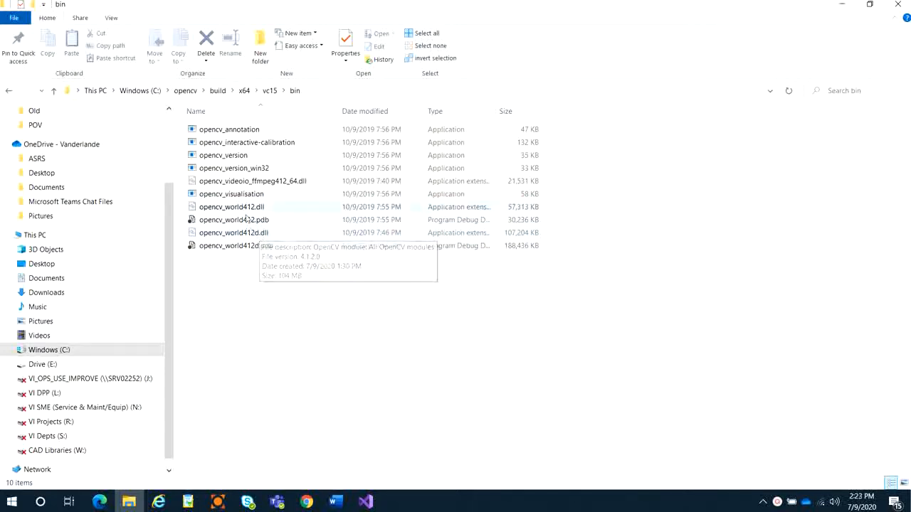
{"action": "left_click", "coordinate": [268, 90]}
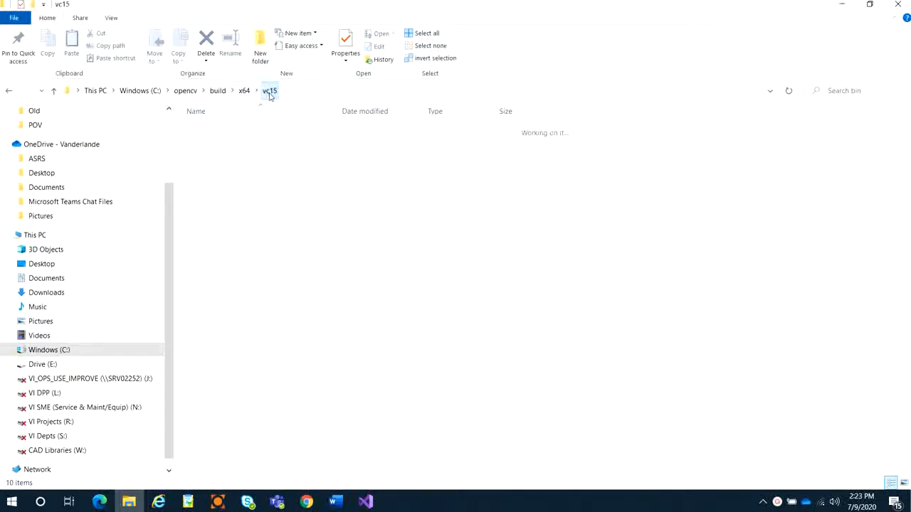
{"action": "double_click", "coordinate": [234, 144]}
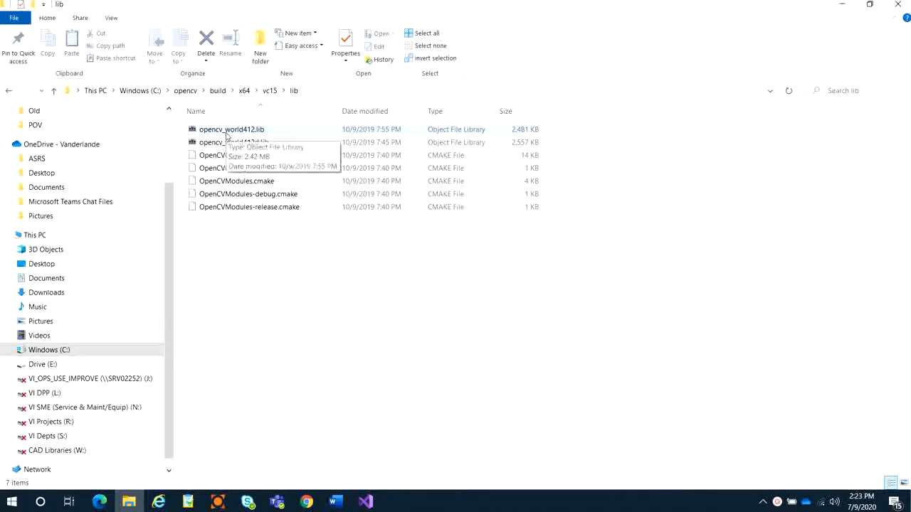
{"action": "left_click", "coordinate": [228, 132]}
{"action": "left_click", "coordinate": [230, 144]}
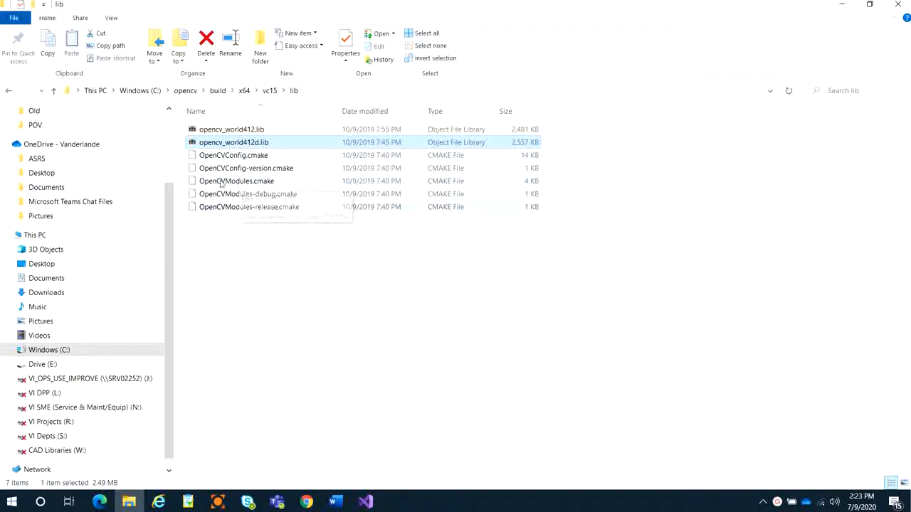
Return to Visual Studio, accept the additional dependency, and apply and close the opencv-test3 project properties.
{"action": "left_click", "coordinate": [370, 504]}
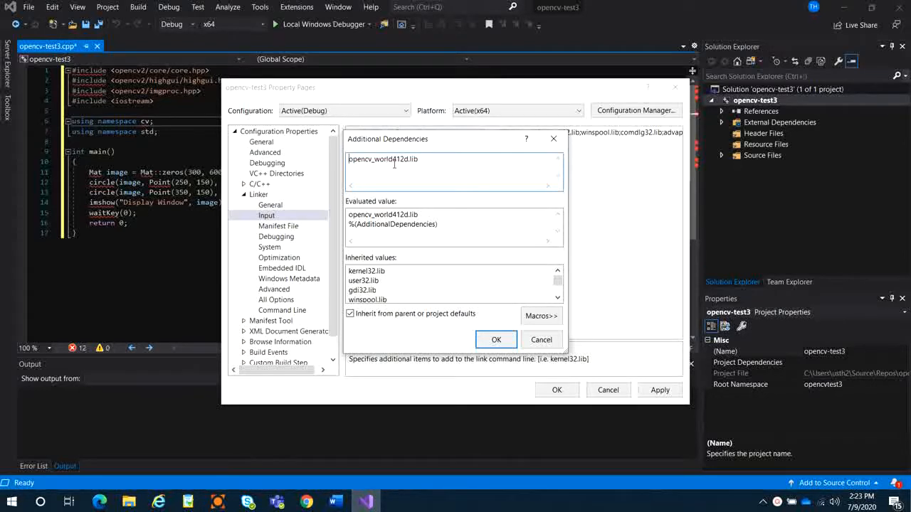
{"action": "left_click", "coordinate": [497, 340]}
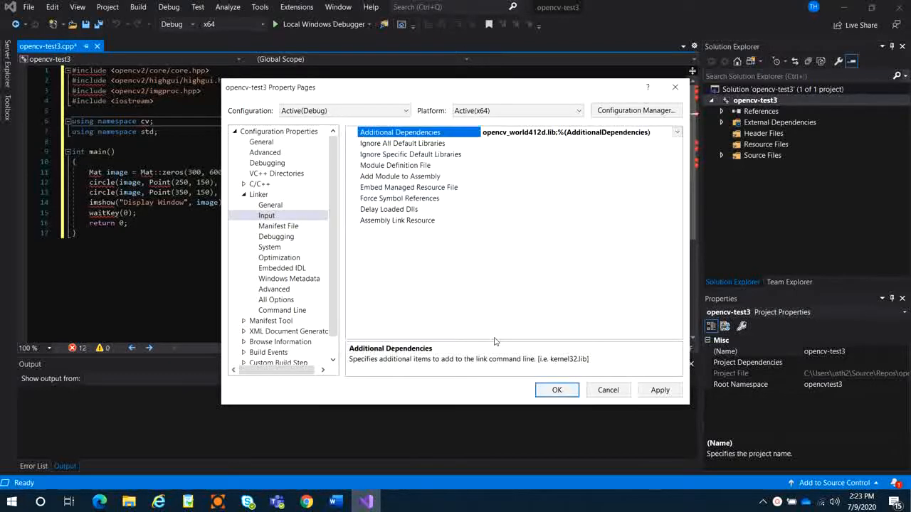
{"action": "left_click", "coordinate": [659, 391]}
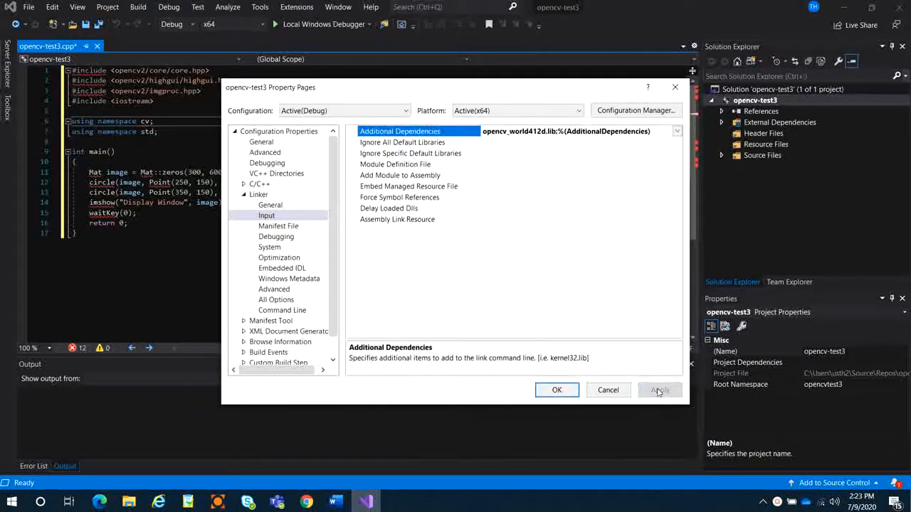
{"action": "left_click", "coordinate": [558, 390]}
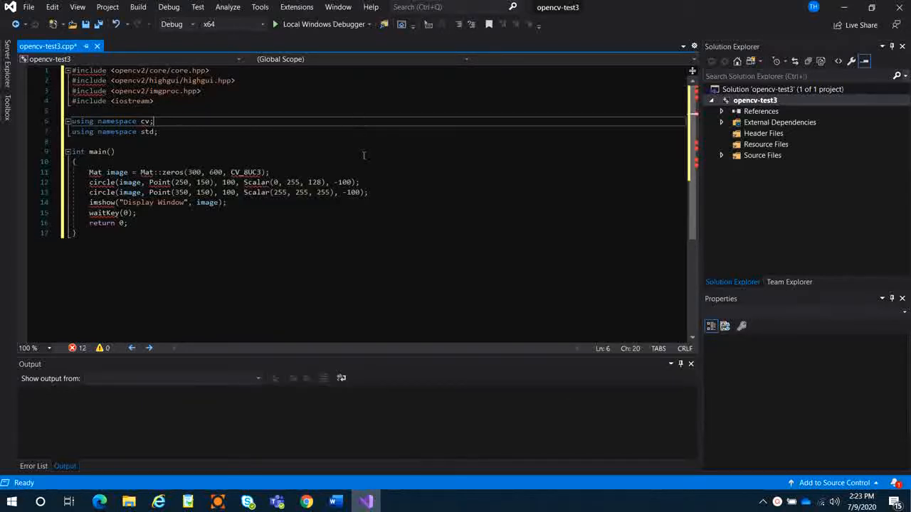
Review the opencv-test3.cpp code, from the OpenCV include lines to the end of main, for remaining errors.
{"action": "scroll", "coordinate": [364, 155], "scroll_direction": "down", "scroll_amount": 2}
{"action": "scroll", "coordinate": [349, 168], "scroll_direction": "up", "scroll_amount": 2}
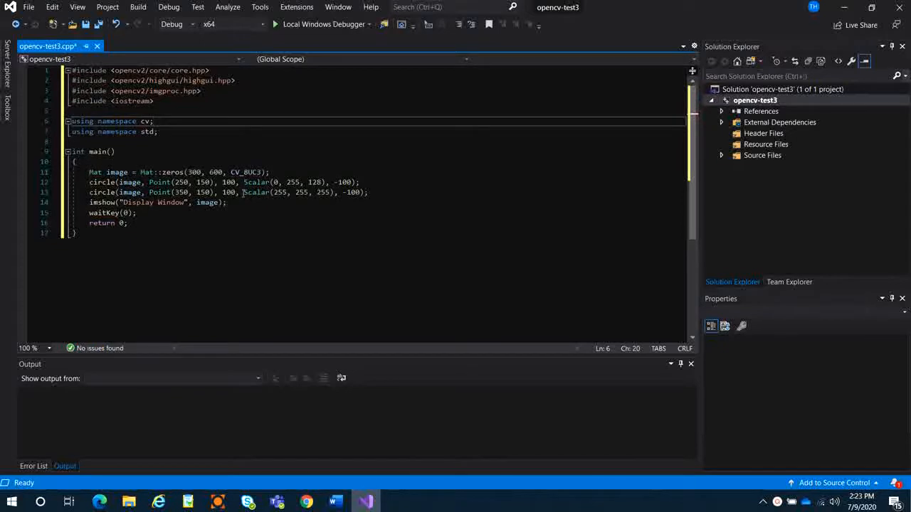
{"action": "left_click", "coordinate": [228, 152]}
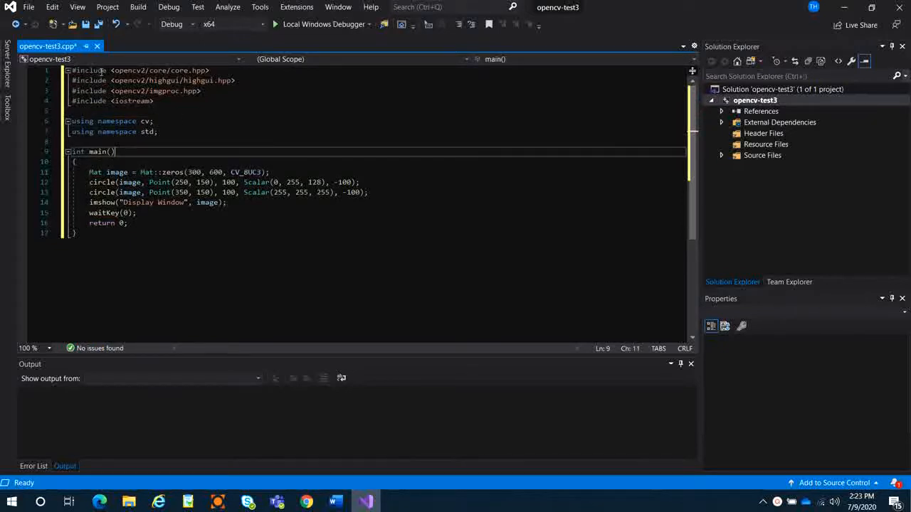
{"action": "left_click", "coordinate": [171, 114]}
{"action": "scroll", "coordinate": [171, 114], "scroll_direction": "down", "scroll_amount": 1}
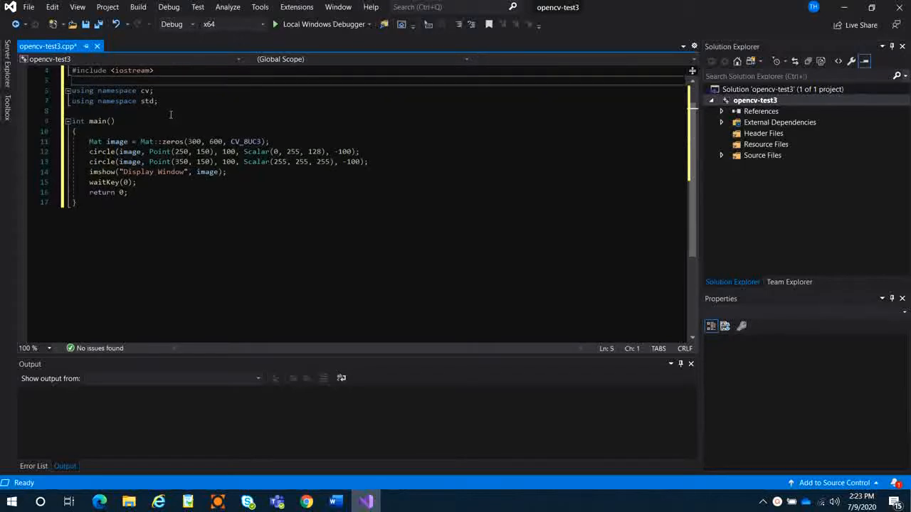
{"action": "scroll", "coordinate": [171, 113], "scroll_direction": "up", "scroll_amount": 1}
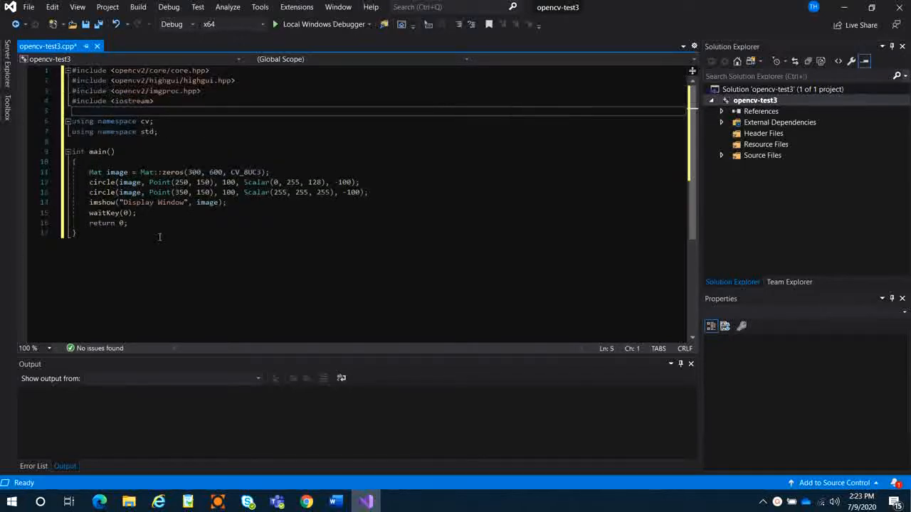
{"action": "left_click", "coordinate": [178, 257]}
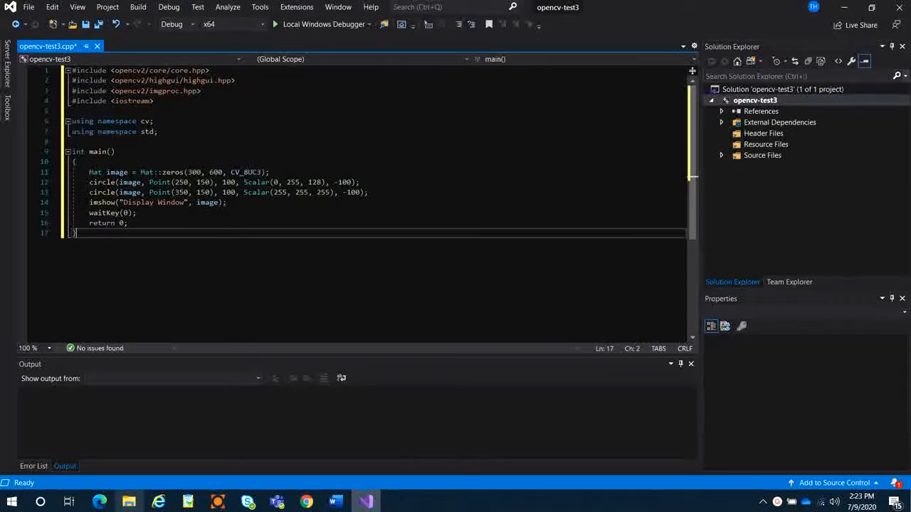
In File Explorer, copy opencv_world412.dll and opencv_world412d.dll from C:\opencv\build\x64\vc15\bin.
{"action": "mouse_move", "coordinate": [129, 500]}
{"action": "left_click", "coordinate": [141, 459]}
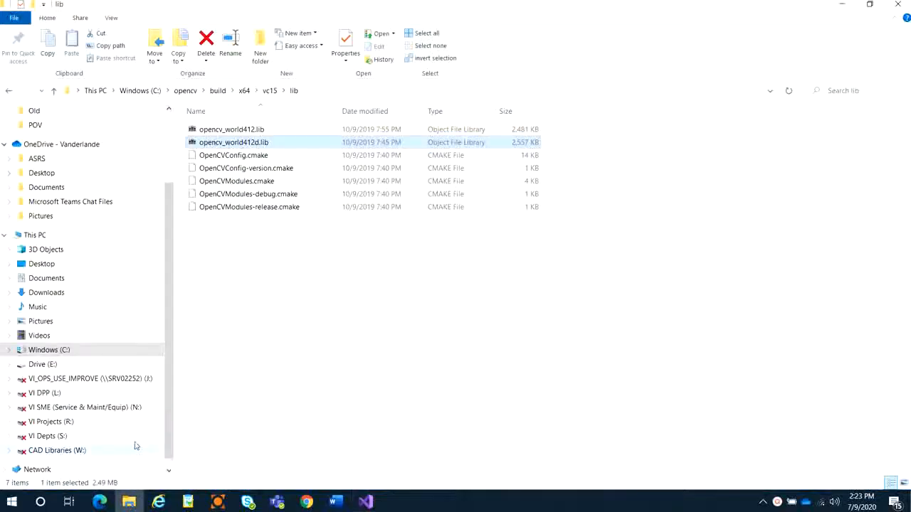
{"action": "left_click", "coordinate": [231, 292]}
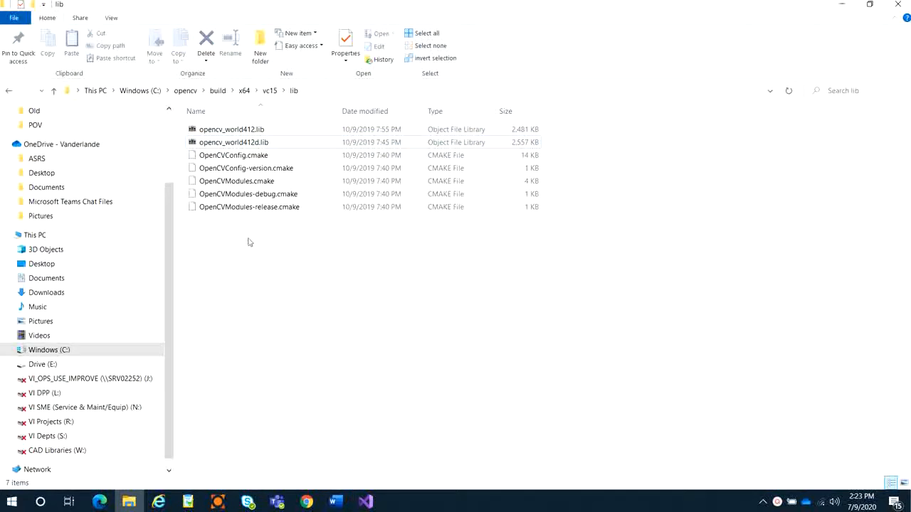
{"action": "left_click", "coordinate": [268, 91]}
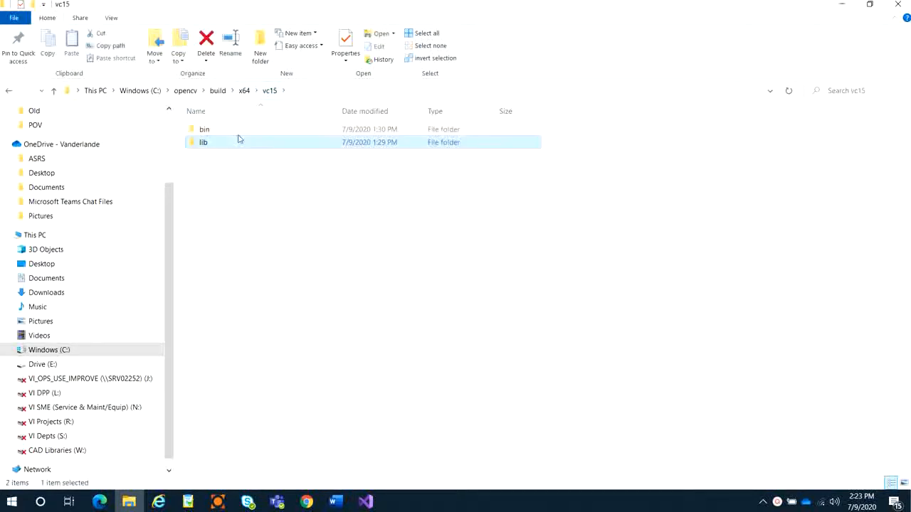
{"action": "double_click", "coordinate": [240, 131]}
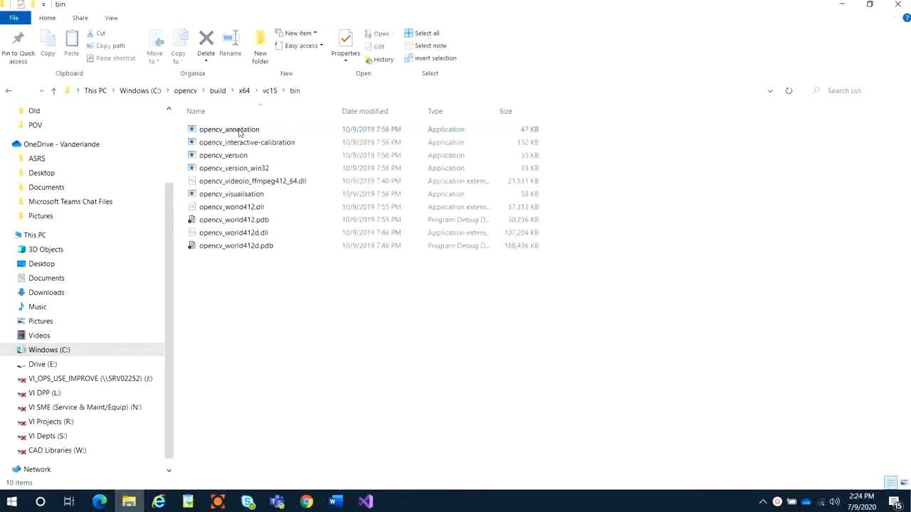
{"action": "left_click", "coordinate": [247, 207]}
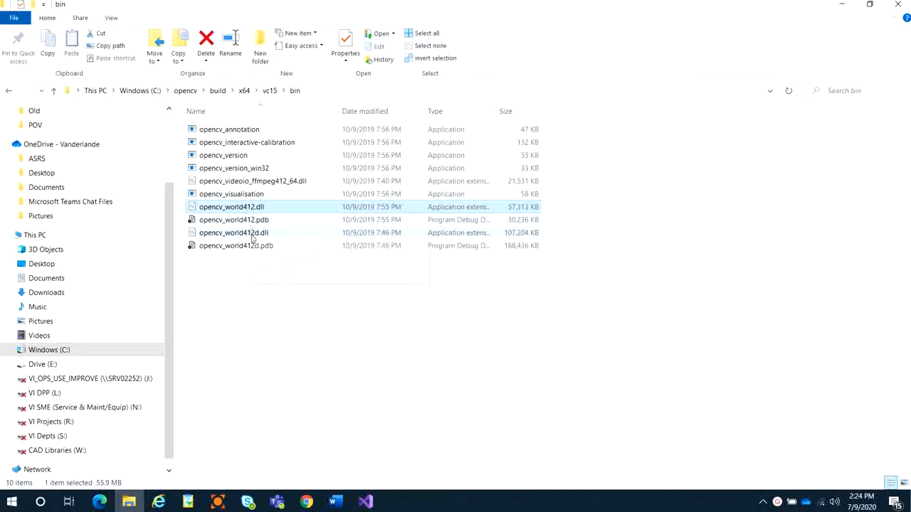
{"action": "left_click", "coordinate": [252, 235], "text": "ctrl"}
{"action": "right_click", "coordinate": [252, 237]}
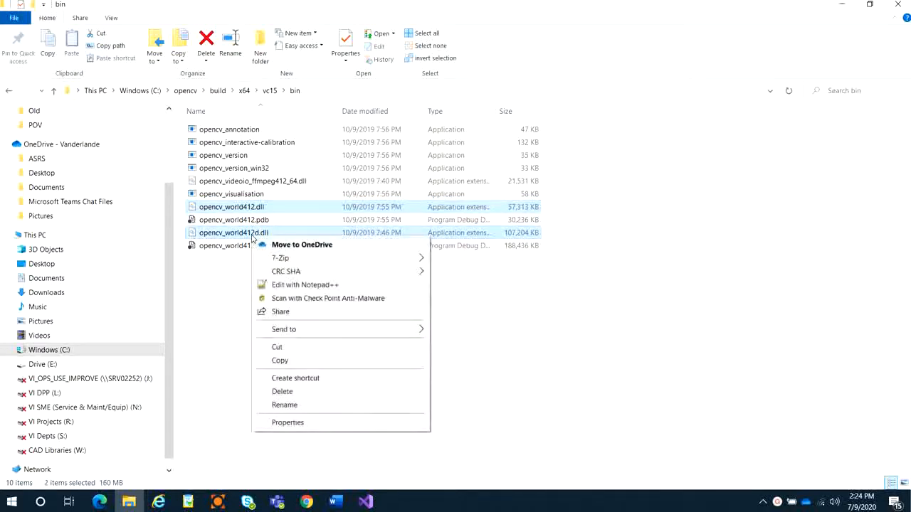
{"action": "left_click", "coordinate": [281, 361]}
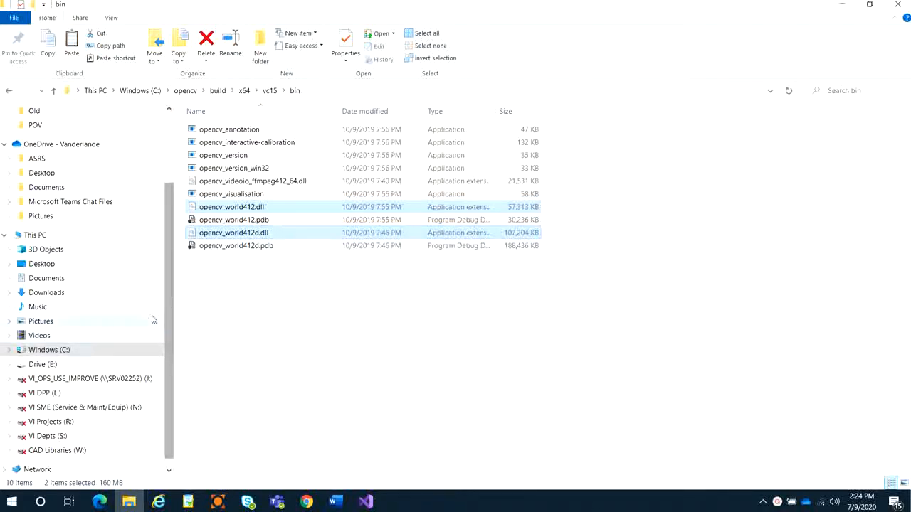
Go from the OpenCV bin folder to the Source\Repos folder in the user's profile on drive C.
{"action": "left_click", "coordinate": [72, 350]}
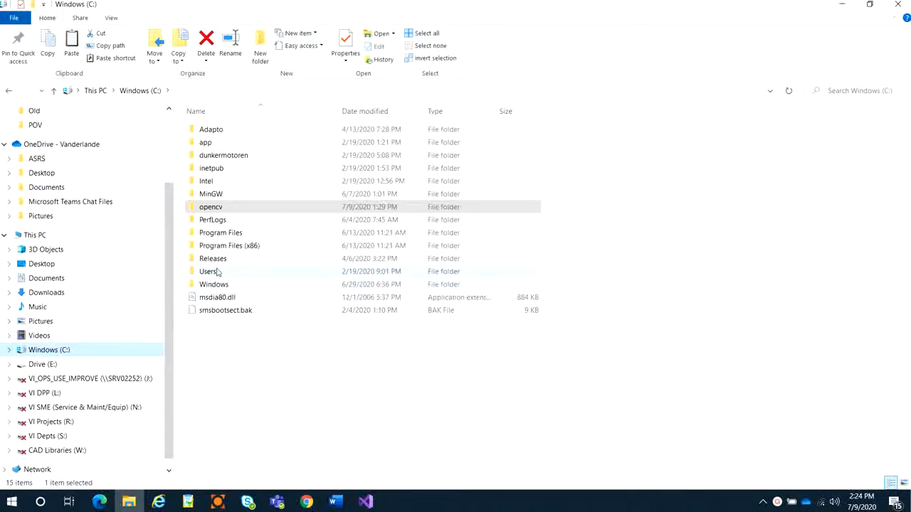
{"action": "double_click", "coordinate": [220, 273]}
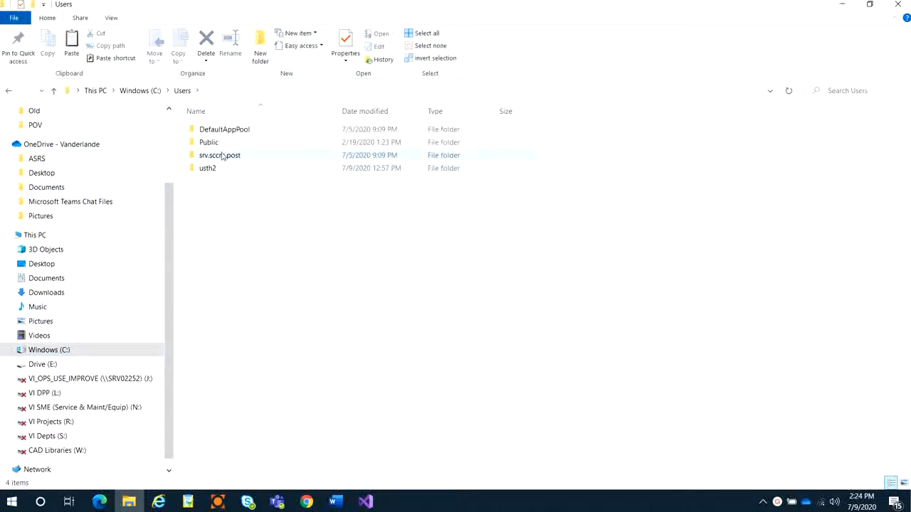
{"action": "left_click", "coordinate": [218, 171]}
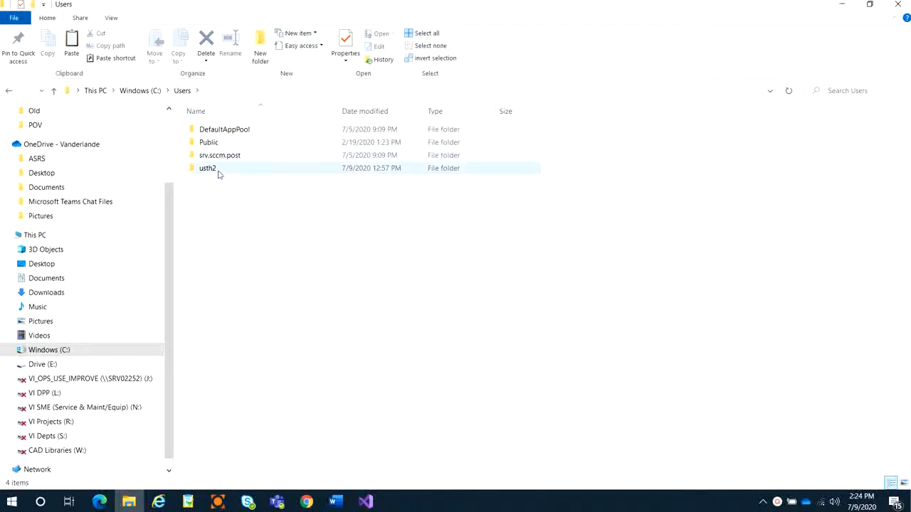
{"action": "double_click", "coordinate": [218, 171]}
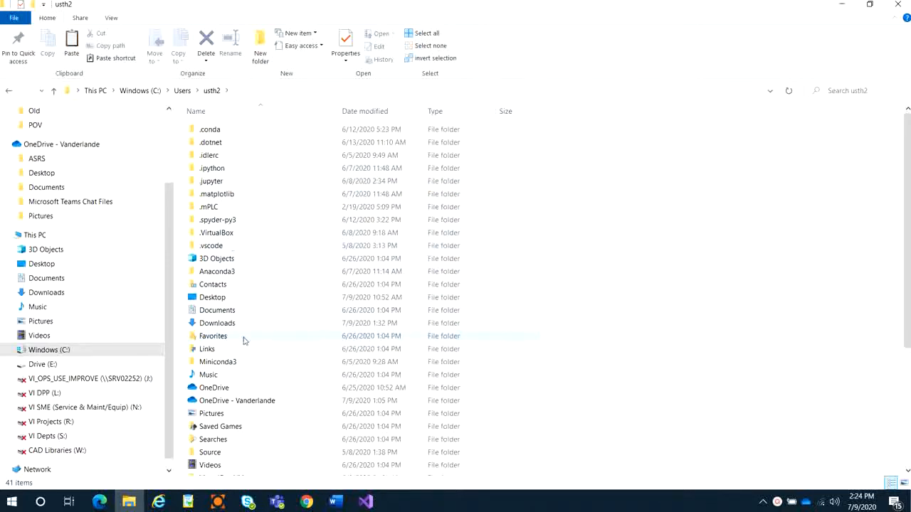
{"action": "scroll", "coordinate": [244, 350], "scroll_direction": "down", "scroll_amount": 3}
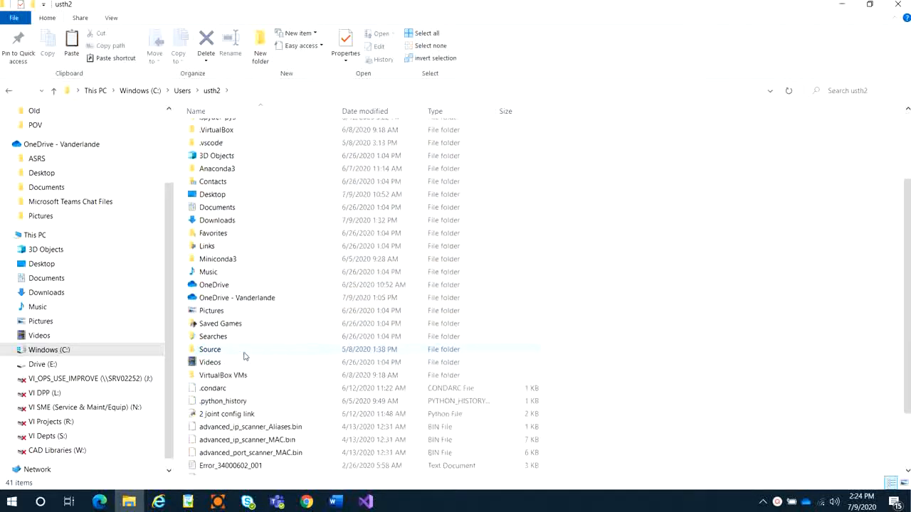
{"action": "double_click", "coordinate": [242, 354]}
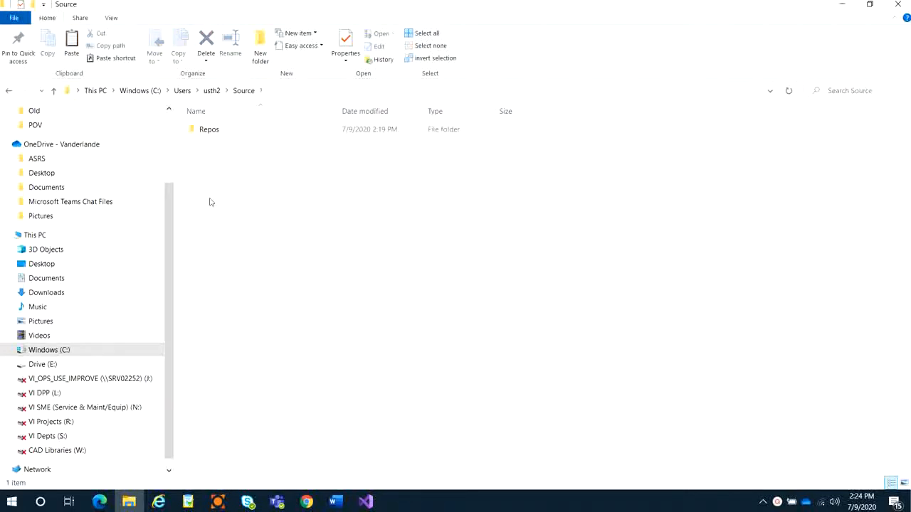
{"action": "double_click", "coordinate": [210, 130]}
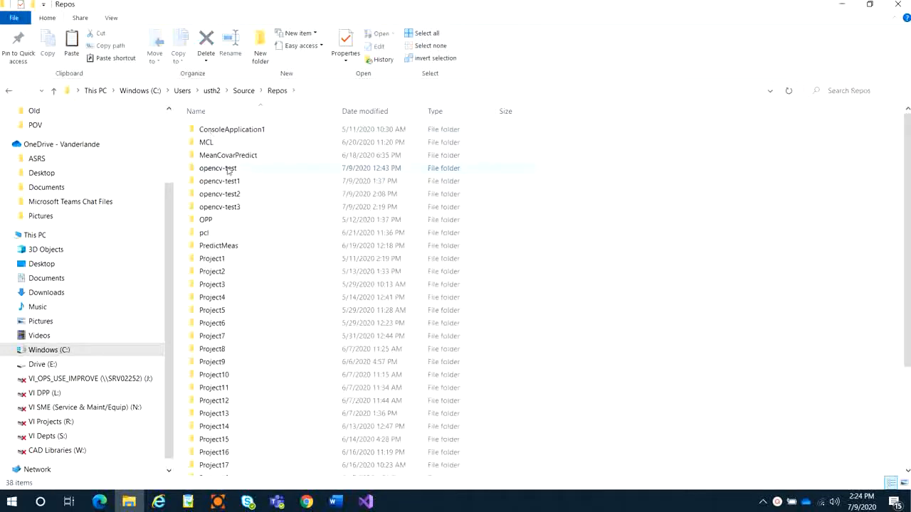
Look through the opencv-test3 solution folder and its inner opencv-test3 project folder for the place the DLLs belong.
{"action": "double_click", "coordinate": [235, 208]}
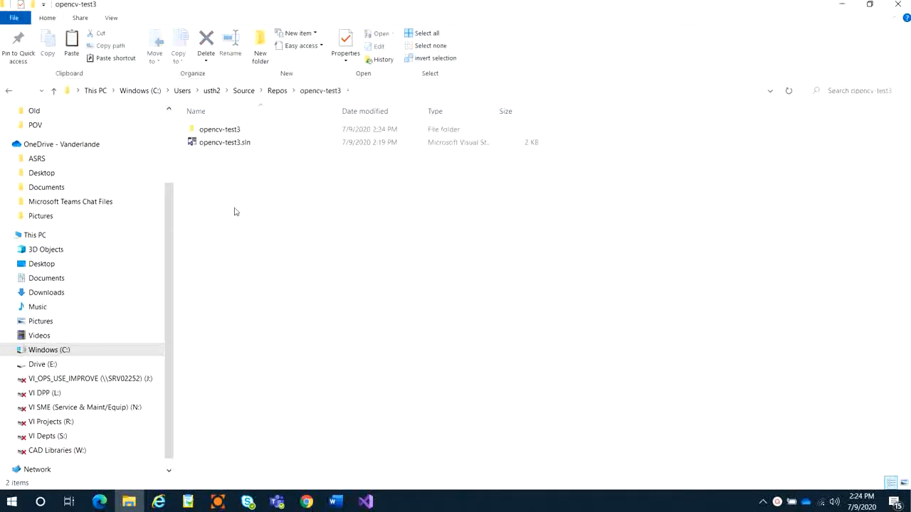
{"action": "double_click", "coordinate": [228, 131]}
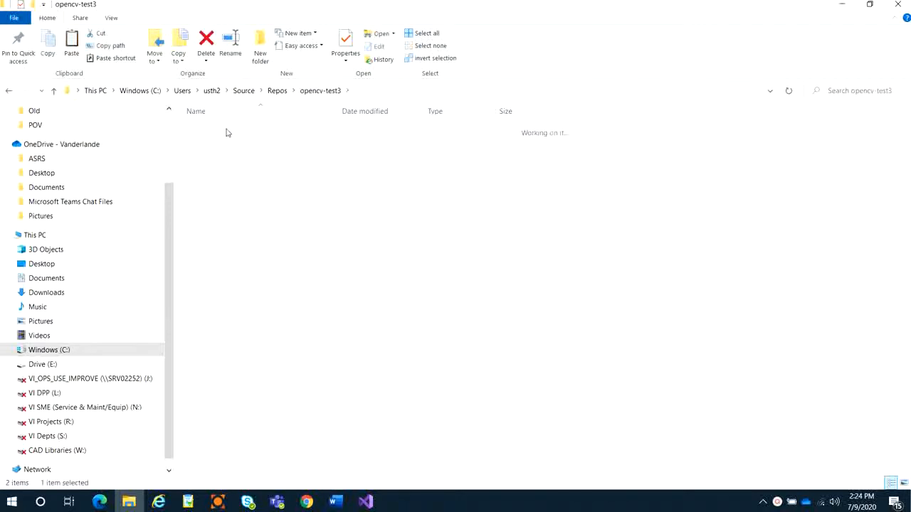
{"action": "left_click", "coordinate": [331, 93]}
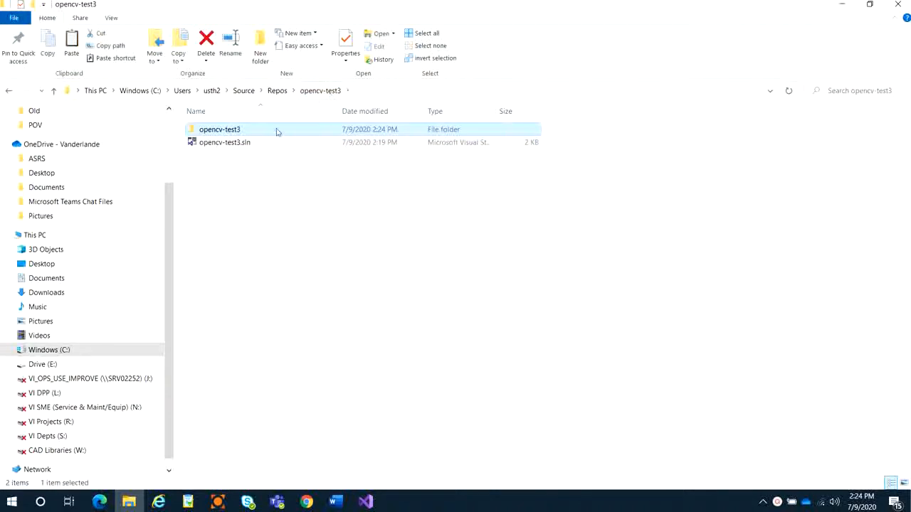
{"action": "left_click", "coordinate": [278, 91]}
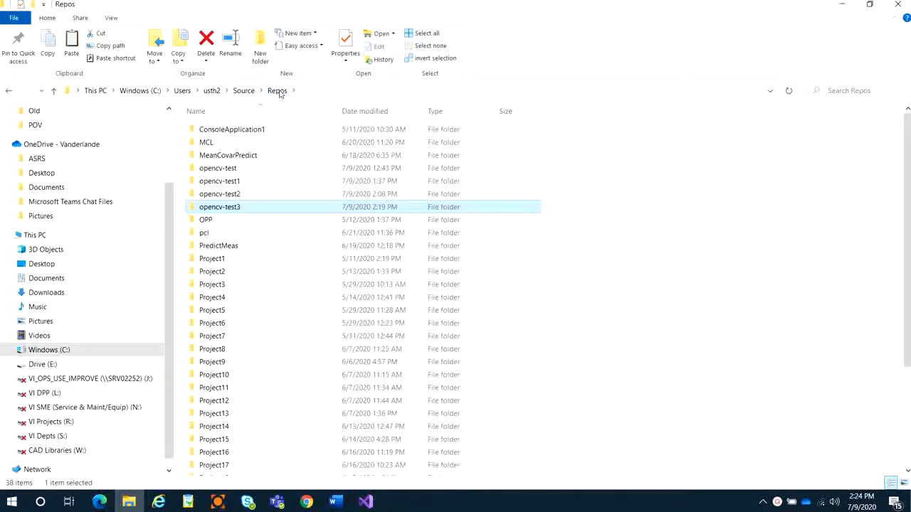
{"action": "double_click", "coordinate": [253, 210]}
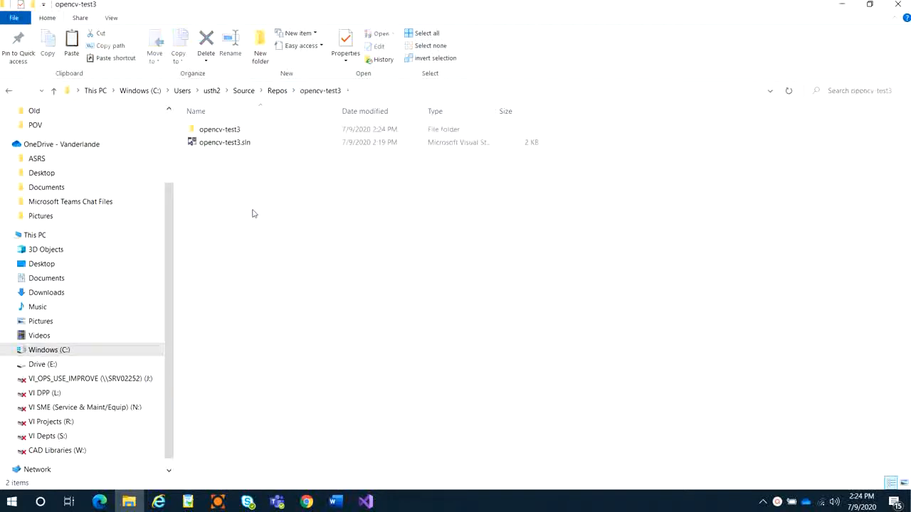
{"action": "double_click", "coordinate": [236, 130]}
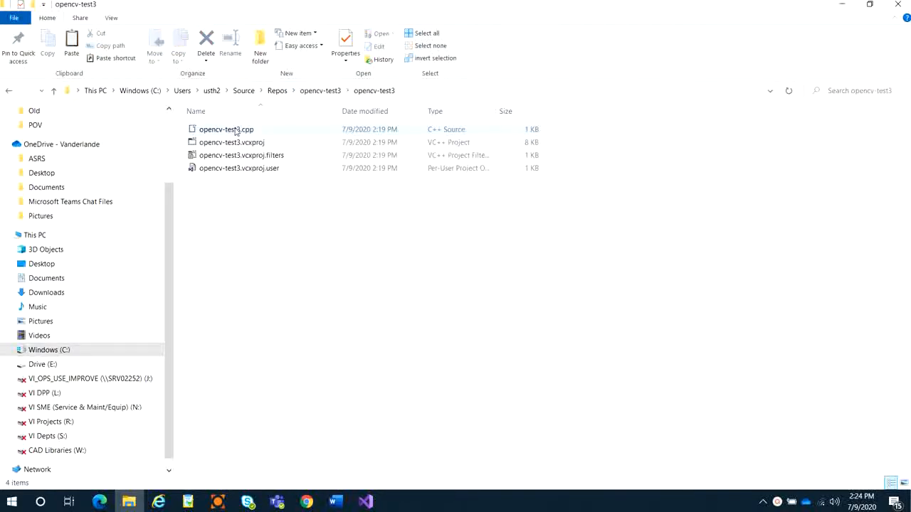
Switch to Visual Studio and run opencv-test3 in Debug x64 with the Local Windows Debugger, then dismiss the error and close the debug console.
{"action": "left_click", "coordinate": [365, 501]}
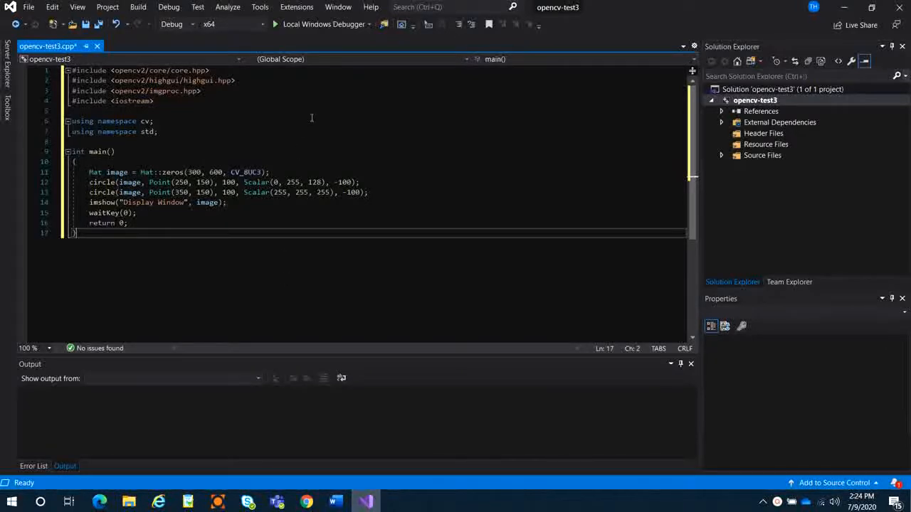
{"action": "left_click", "coordinate": [304, 26]}
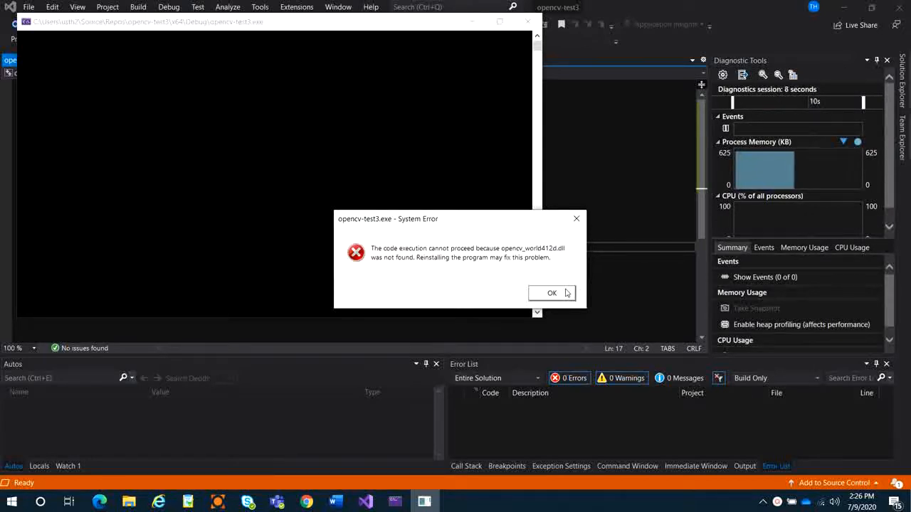
{"action": "left_click", "coordinate": [553, 293]}
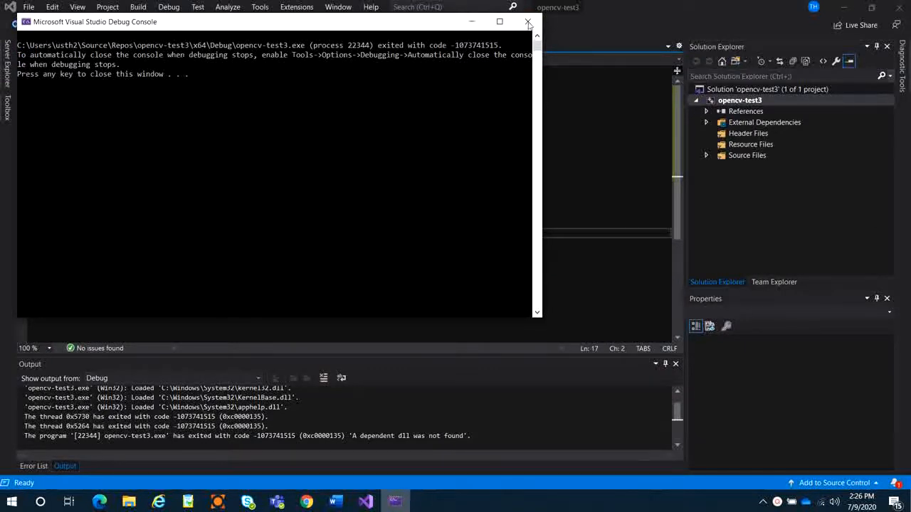
{"action": "left_click", "coordinate": [527, 22]}
{"action": "left_click", "coordinate": [475, 184]}
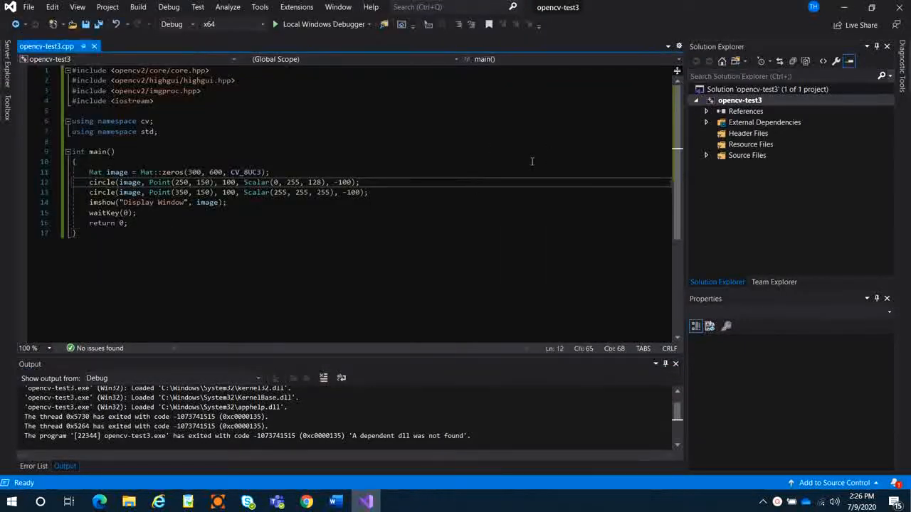
{"action": "left_click", "coordinate": [533, 162]}
Close Visual Studio, launch Visual Studio 2019 again and reopen the recent solution opencv-test3.sln.
{"action": "left_click", "coordinate": [898, 8]}
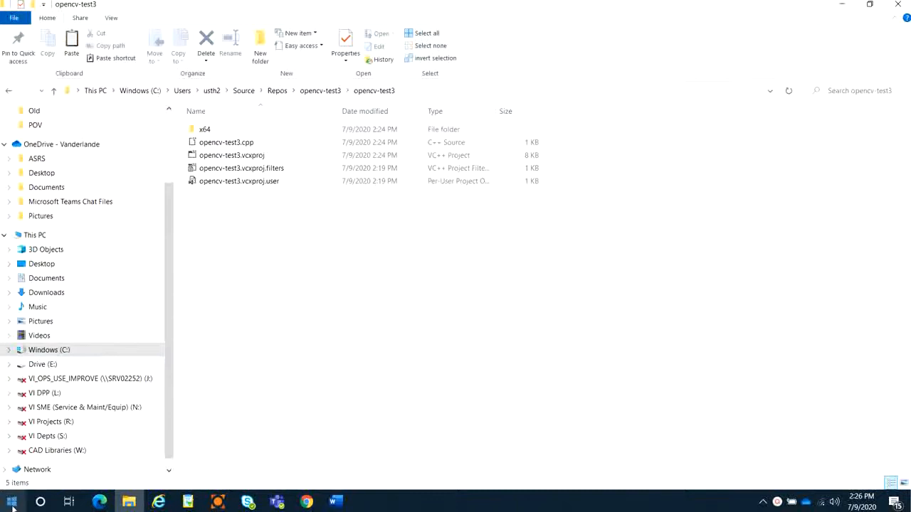
{"action": "left_click", "coordinate": [12, 506]}
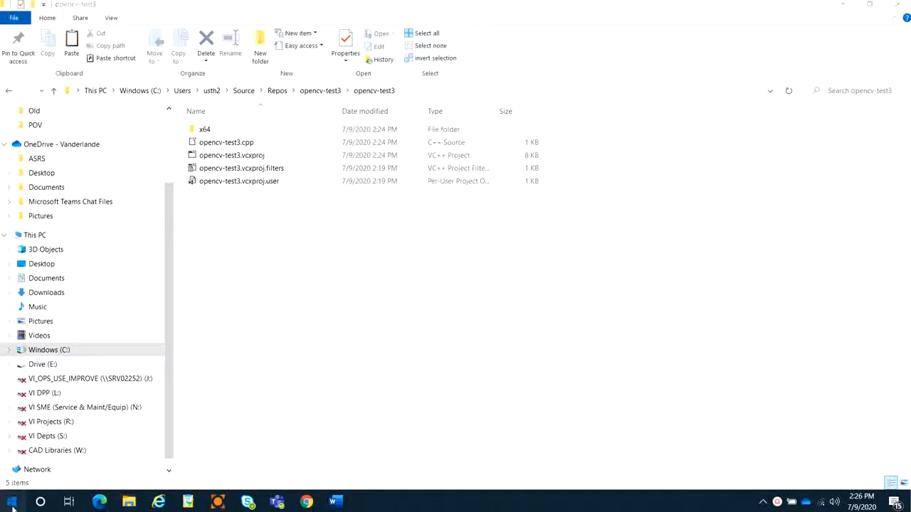
{"action": "type", "text": "visual"}
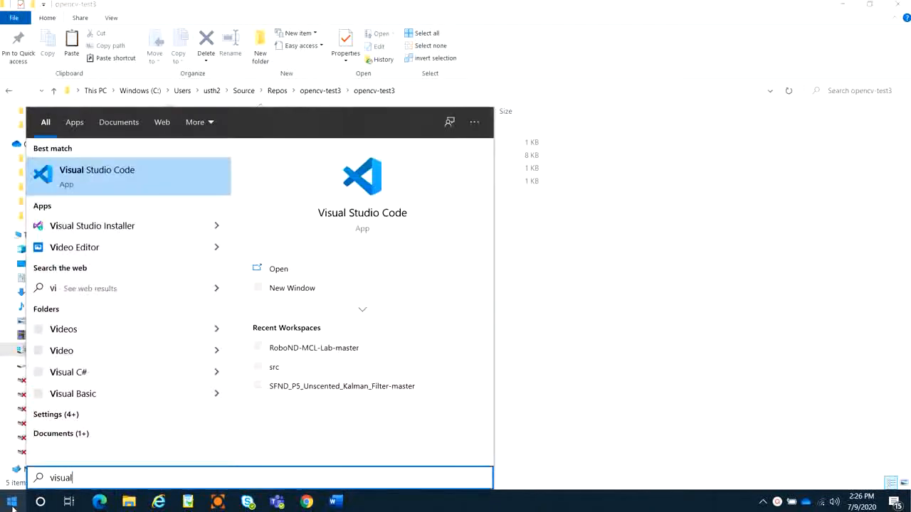
{"action": "left_click", "coordinate": [371, 221]}
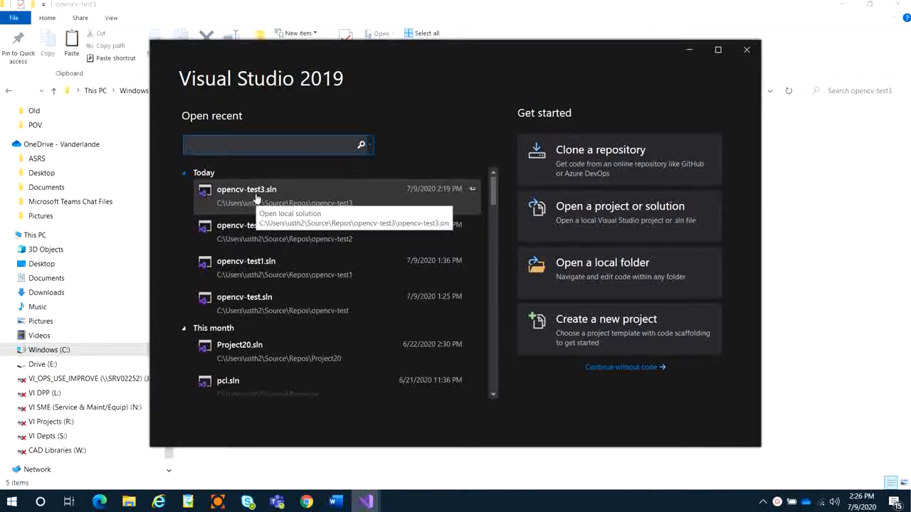
{"action": "left_click", "coordinate": [256, 199]}
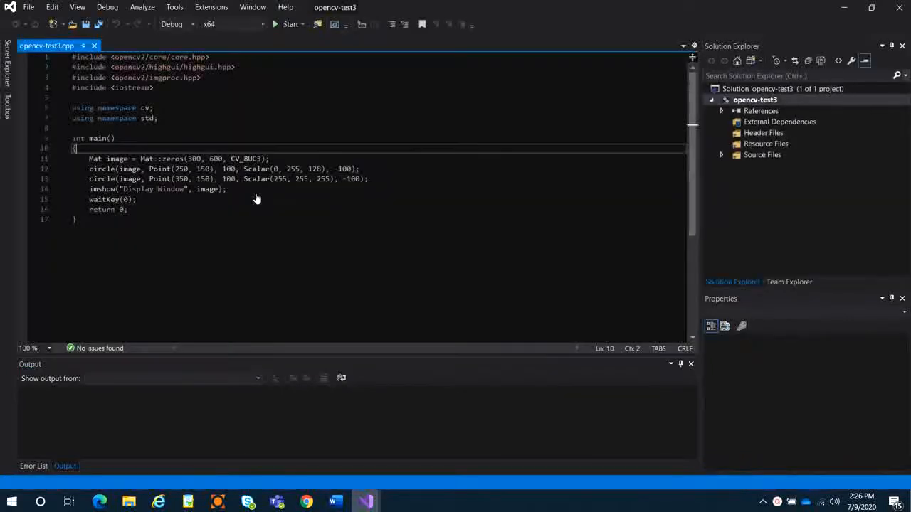
Check the four include lines at the start of opencv-test3.cpp and dismiss the project loading notification.
{"action": "left_click", "coordinate": [203, 118]}
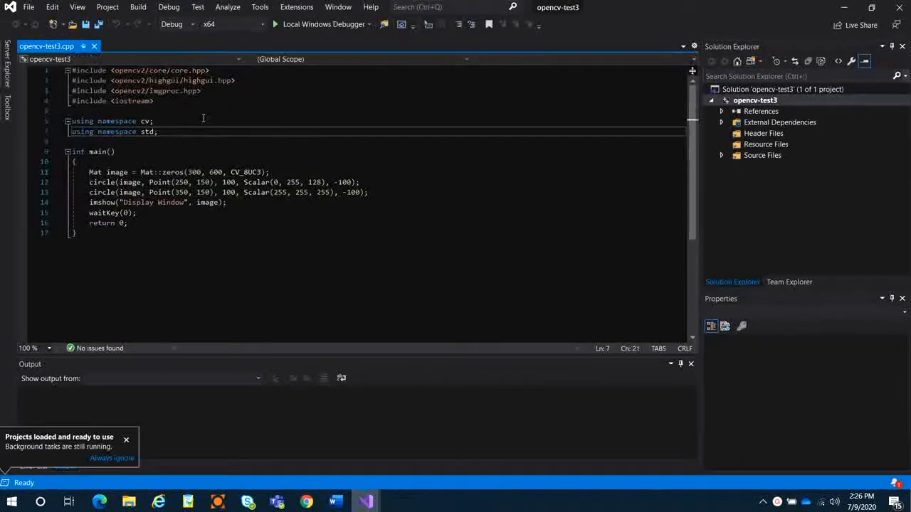
{"action": "left_click", "coordinate": [164, 100]}
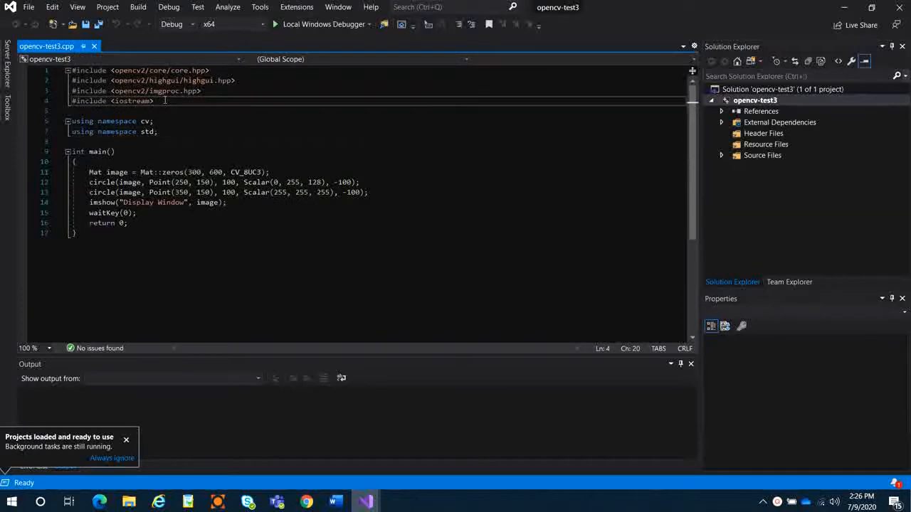
{"action": "left_click_drag", "start_coordinate": [164, 100], "coordinate": [72, 69]}
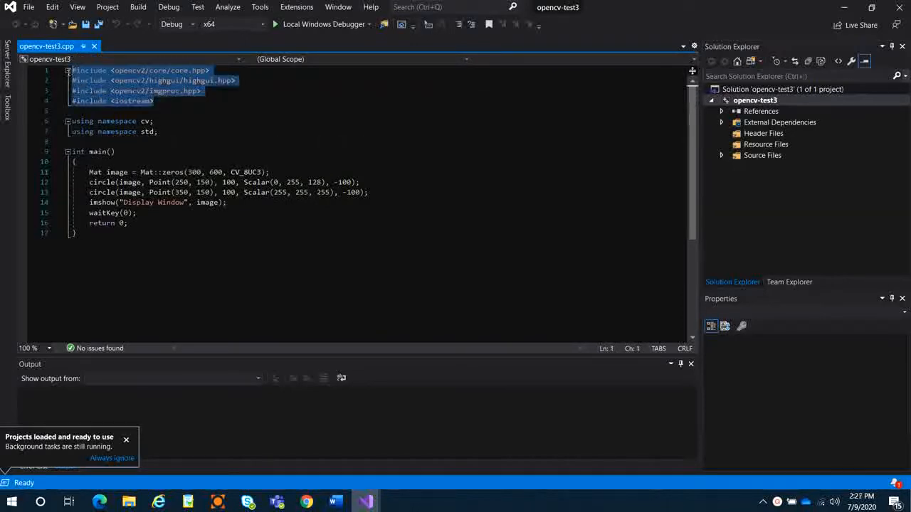
{"action": "left_click", "coordinate": [189, 139]}
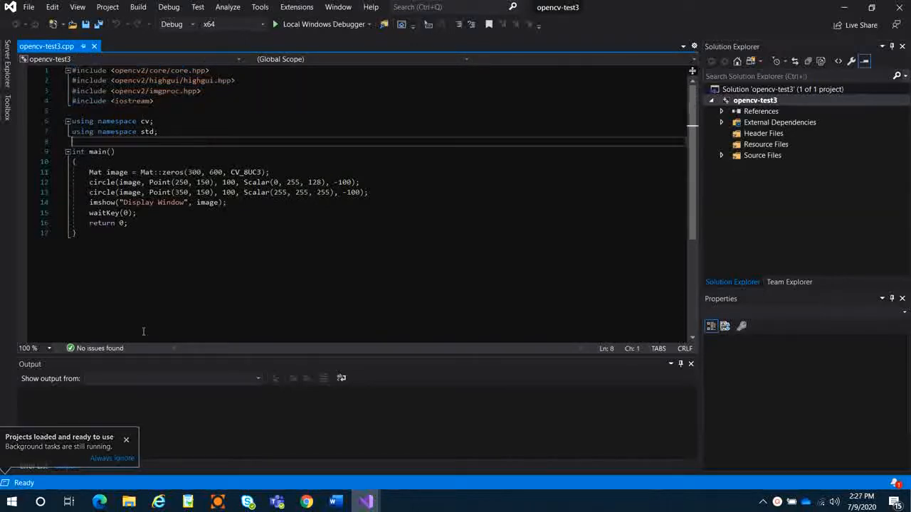
{"action": "left_click", "coordinate": [126, 440]}
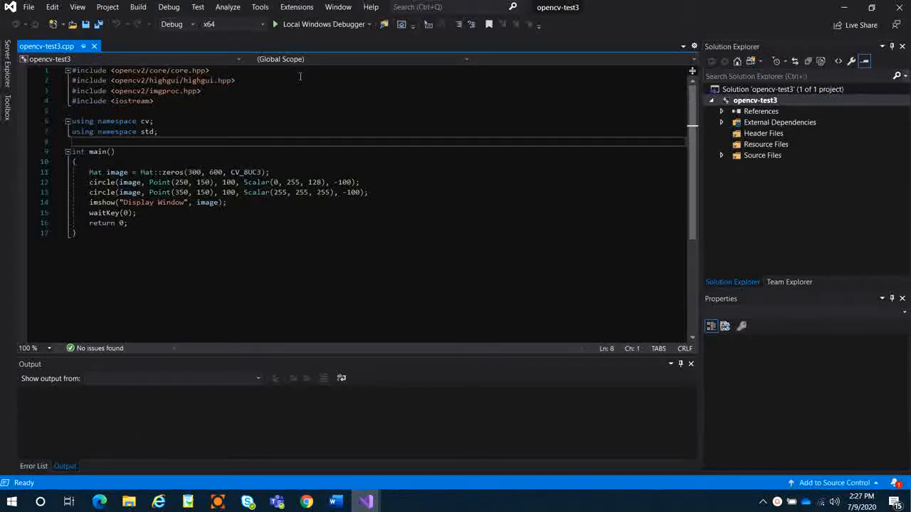
Switch to File Explorer and check the outer opencv-test3 solution folder for the generated x64 folder.
{"action": "mouse_move", "coordinate": [128, 504]}
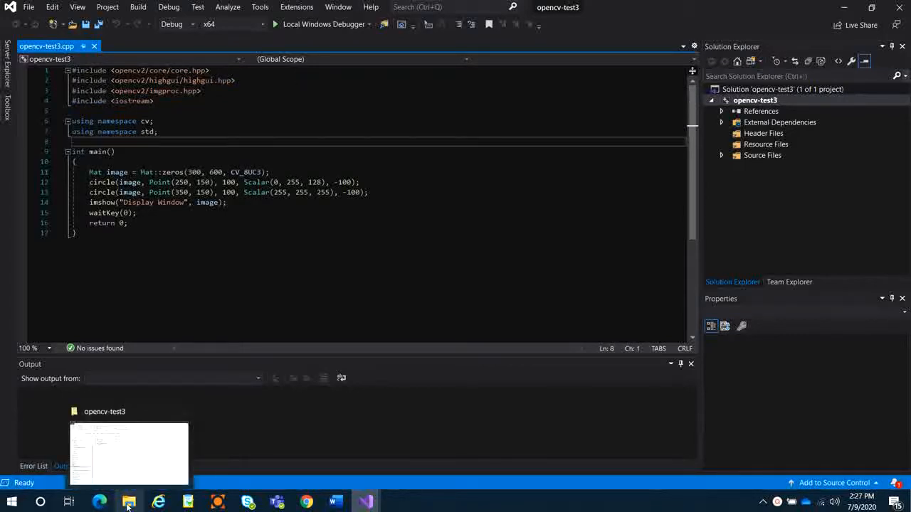
{"action": "left_click", "coordinate": [139, 465]}
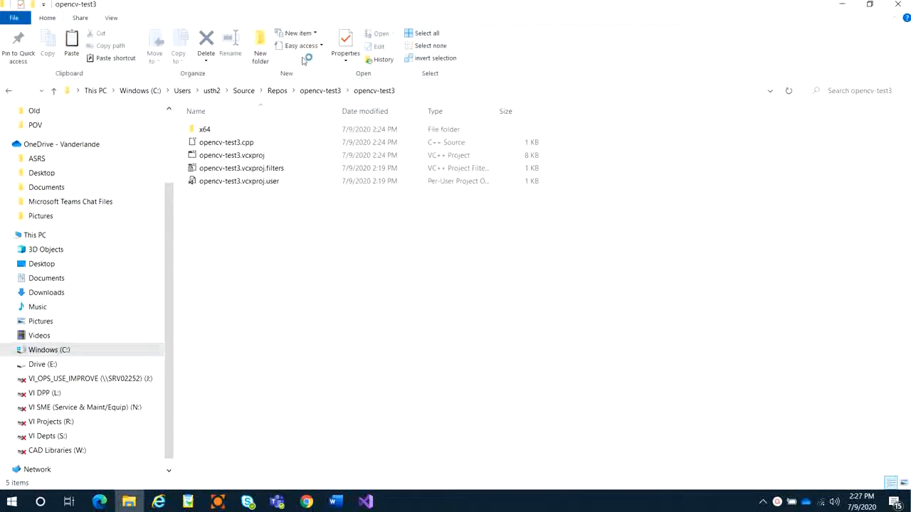
{"action": "left_click", "coordinate": [315, 95]}
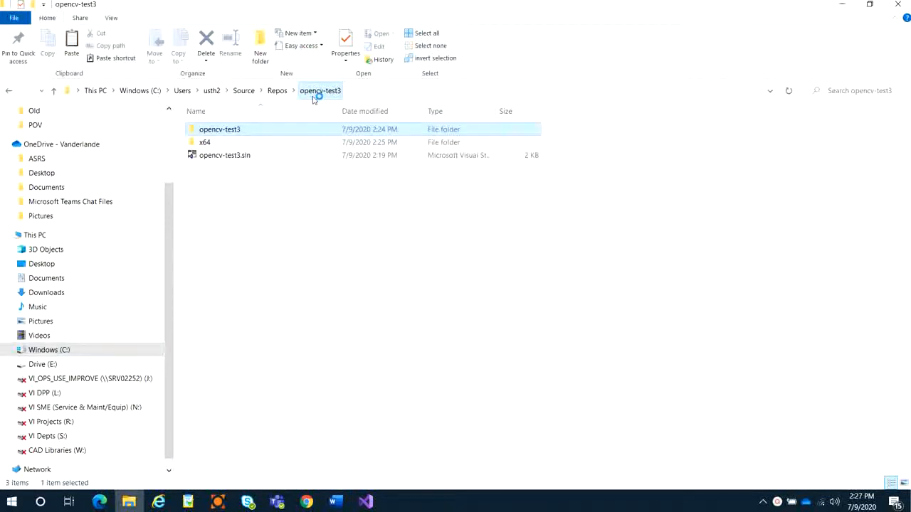
{"action": "left_click", "coordinate": [242, 312]}
Go to the OpenCV binaries folder C:\opencv\build\x64\vc15\bin.
{"action": "left_click", "coordinate": [62, 352]}
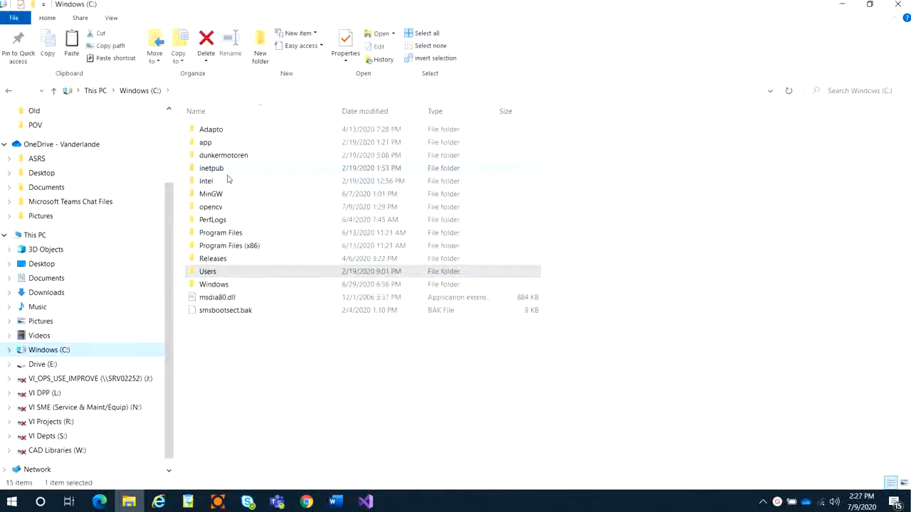
{"action": "double_click", "coordinate": [223, 207]}
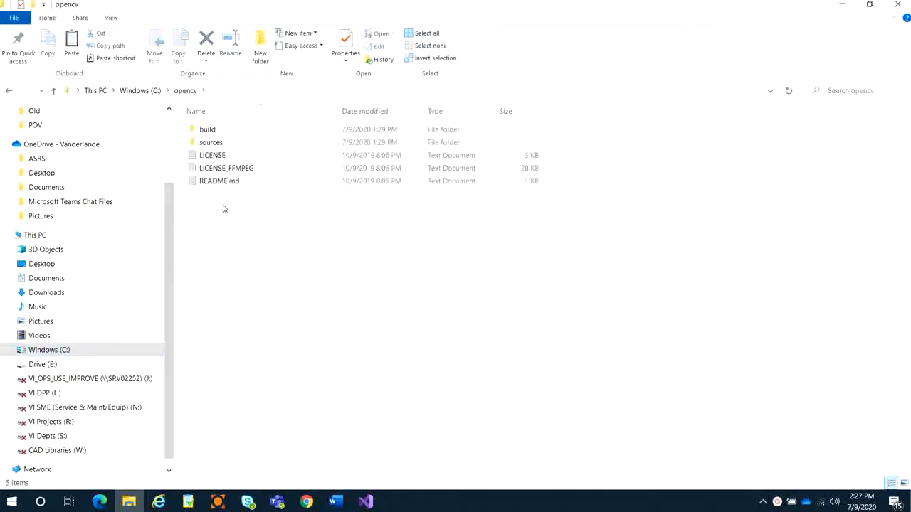
{"action": "left_click", "coordinate": [221, 132]}
{"action": "double_click", "coordinate": [221, 132]}
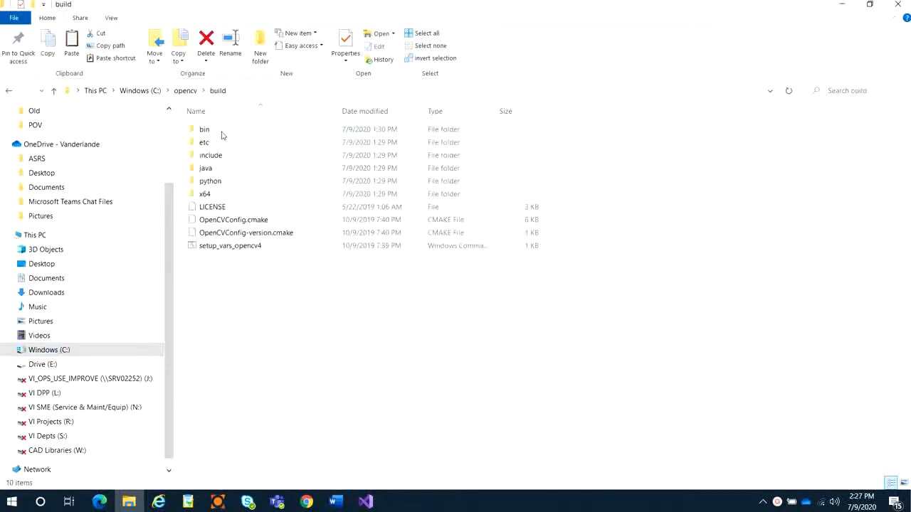
{"action": "double_click", "coordinate": [223, 197]}
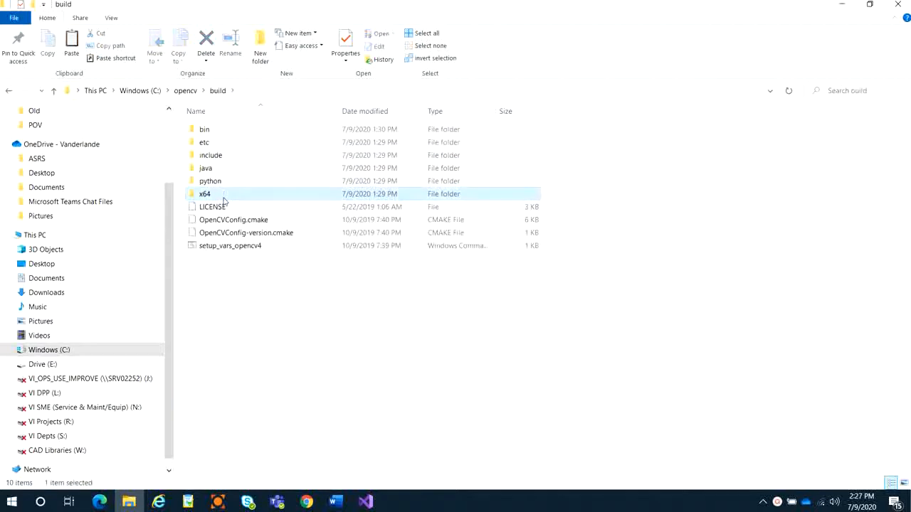
{"action": "double_click", "coordinate": [222, 144]}
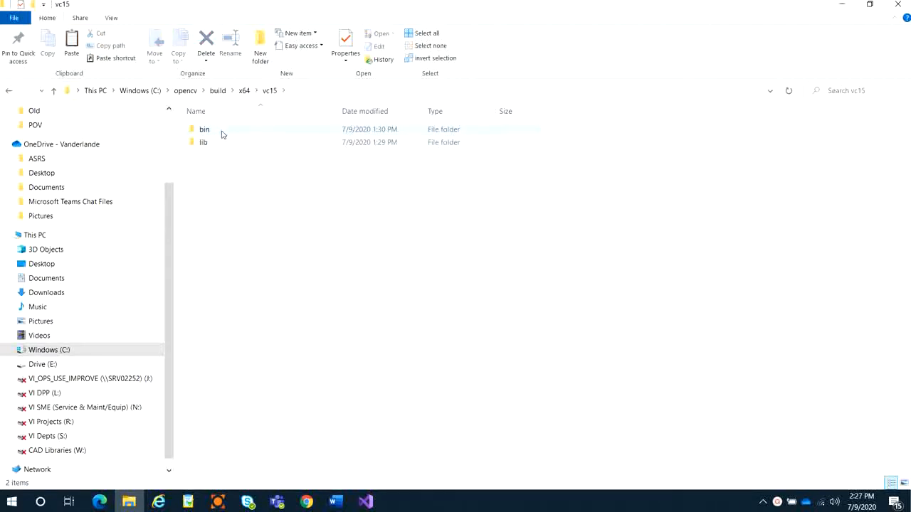
{"action": "double_click", "coordinate": [223, 132]}
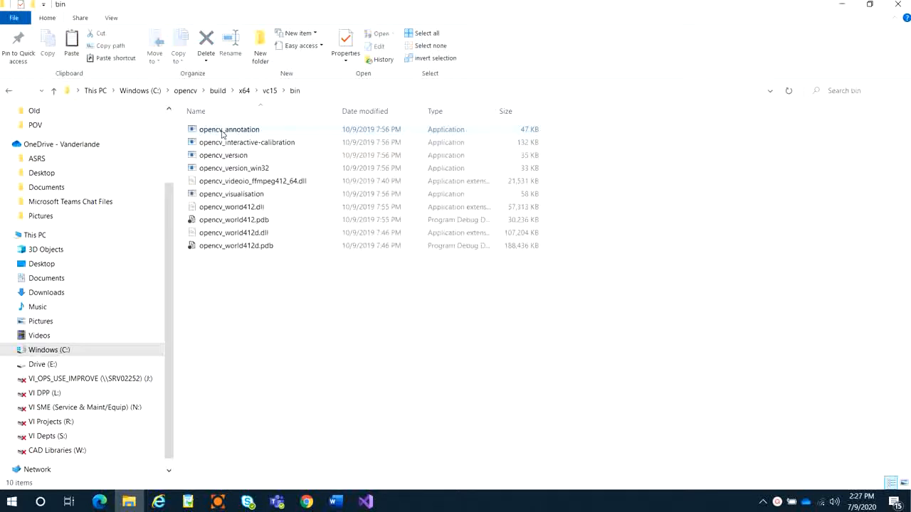
Copy opencv_world412.dll and opencv_world412d.dll from the vc15 bin folder.
{"action": "left_click", "coordinate": [234, 208]}
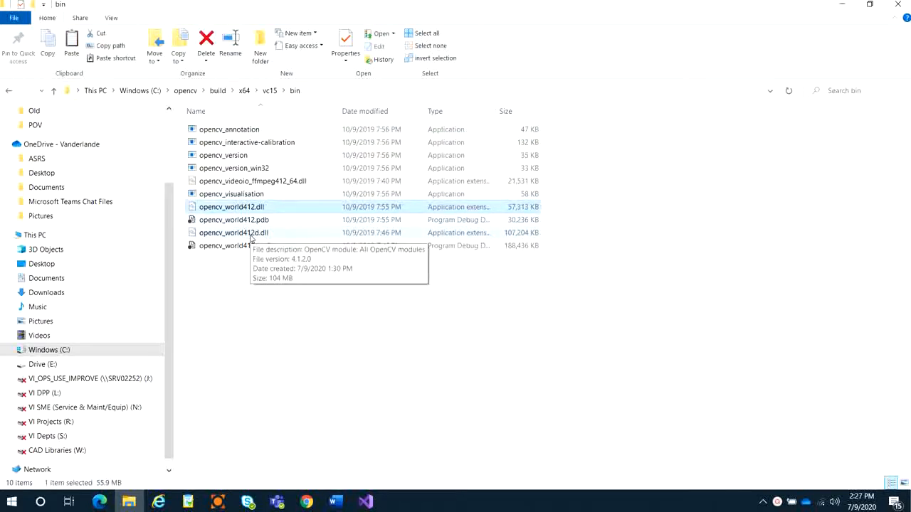
{"action": "left_click", "coordinate": [251, 233], "text": "ctrl"}
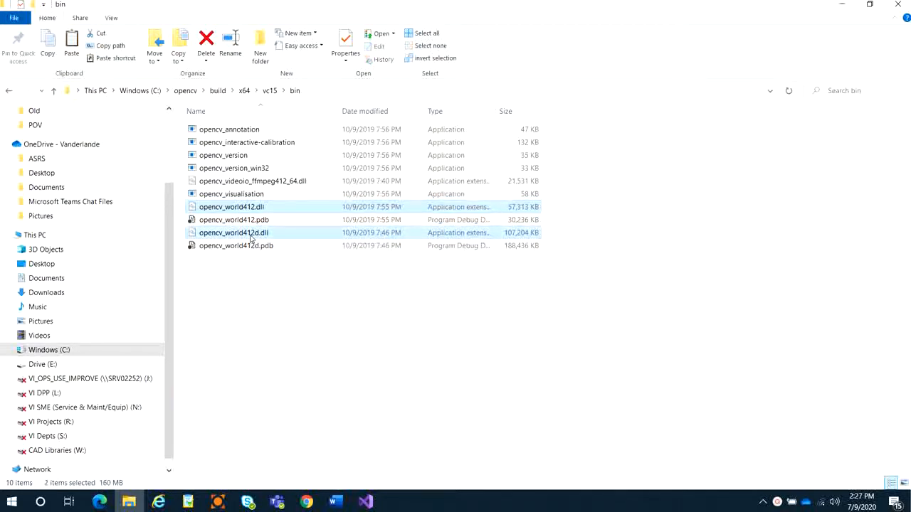
{"action": "right_click", "coordinate": [251, 238]}
{"action": "left_click", "coordinate": [281, 361]}
Paste the two copied DLLs into the opencv-test3 solution's x64\Debug folder, under Source\Repos in the user's profile folder on C:.
{"action": "left_click", "coordinate": [47, 237]}
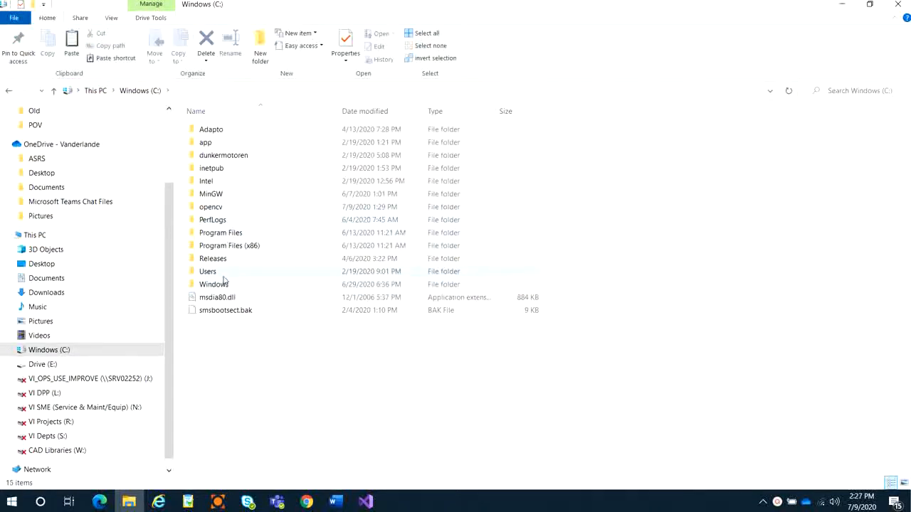
{"action": "double_click", "coordinate": [223, 275]}
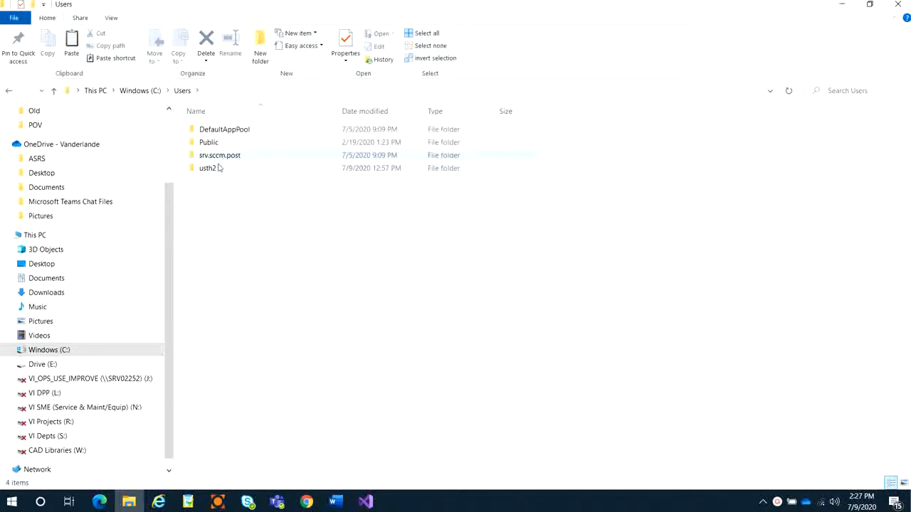
{"action": "double_click", "coordinate": [219, 168]}
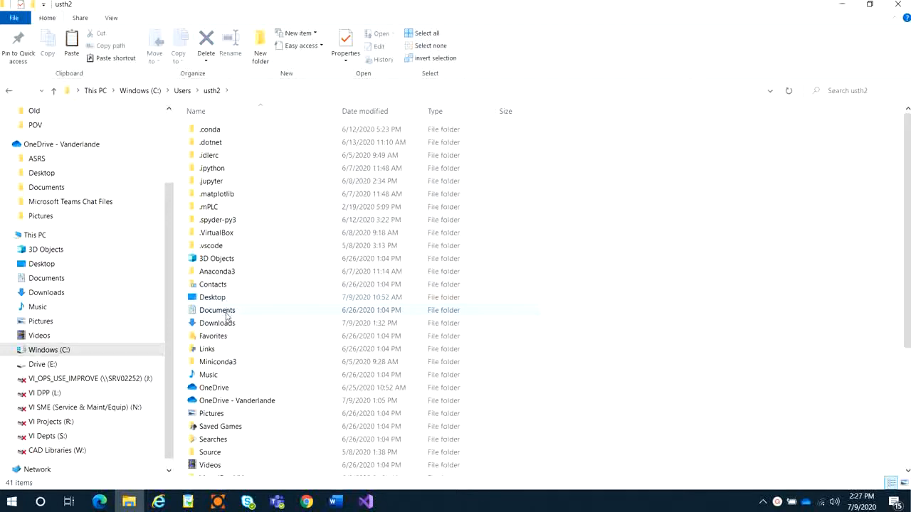
{"action": "scroll", "coordinate": [226, 317], "scroll_direction": "down", "scroll_amount": 1}
{"action": "left_click", "coordinate": [213, 438]}
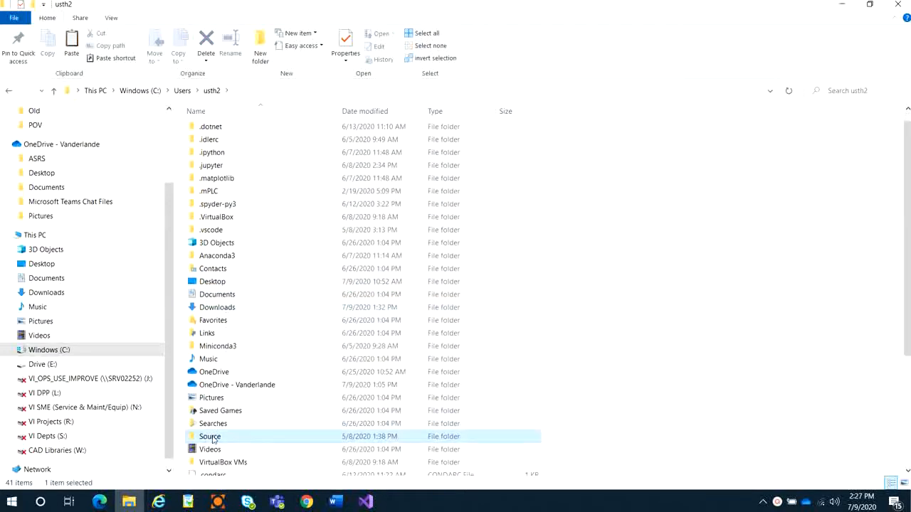
{"action": "double_click", "coordinate": [213, 439]}
{"action": "double_click", "coordinate": [205, 130]}
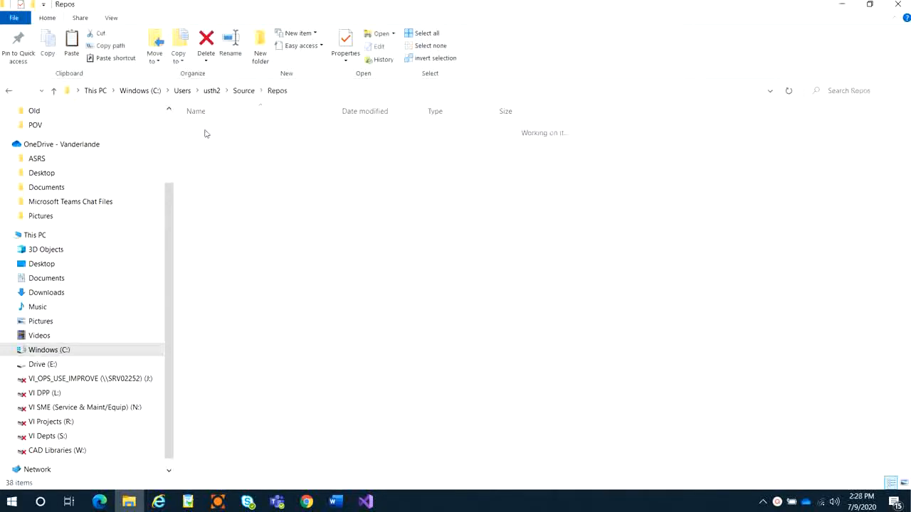
{"action": "double_click", "coordinate": [226, 209]}
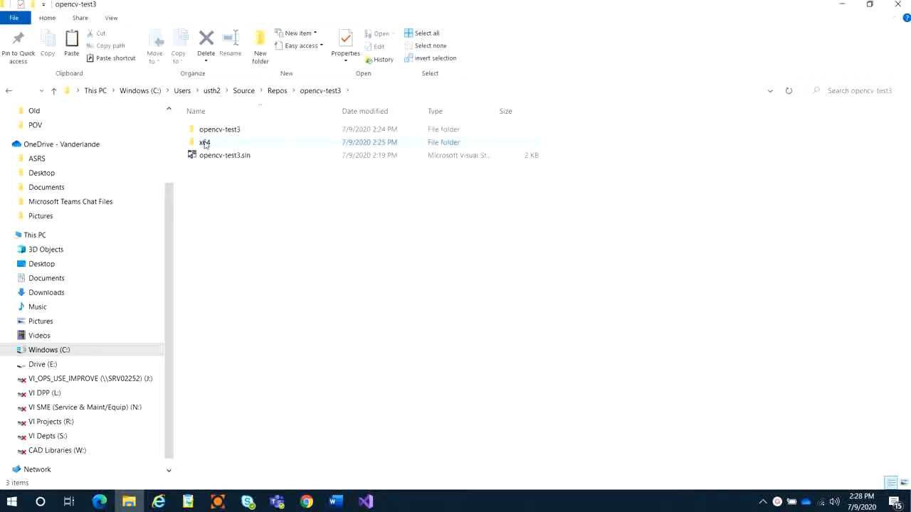
{"action": "double_click", "coordinate": [205, 143]}
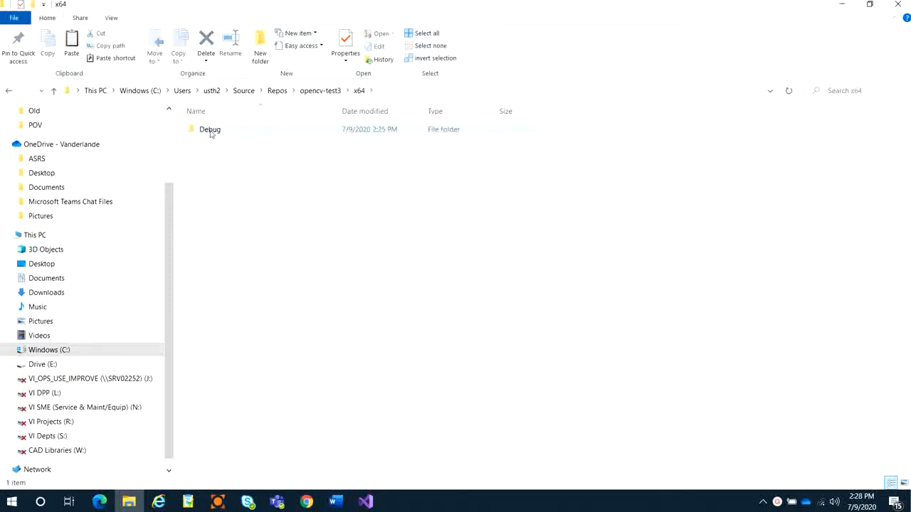
{"action": "double_click", "coordinate": [210, 130]}
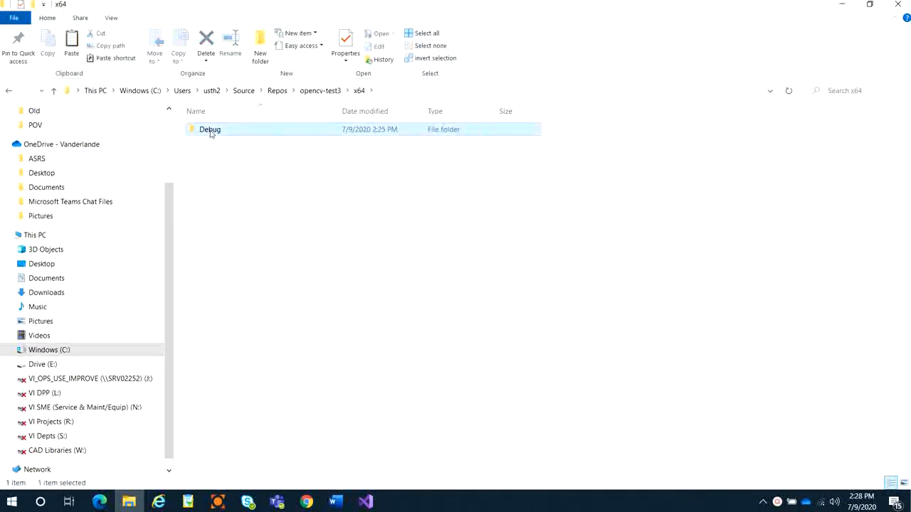
{"action": "key", "text": "ctrl+v"}
{"action": "left_click", "coordinate": [222, 214]}
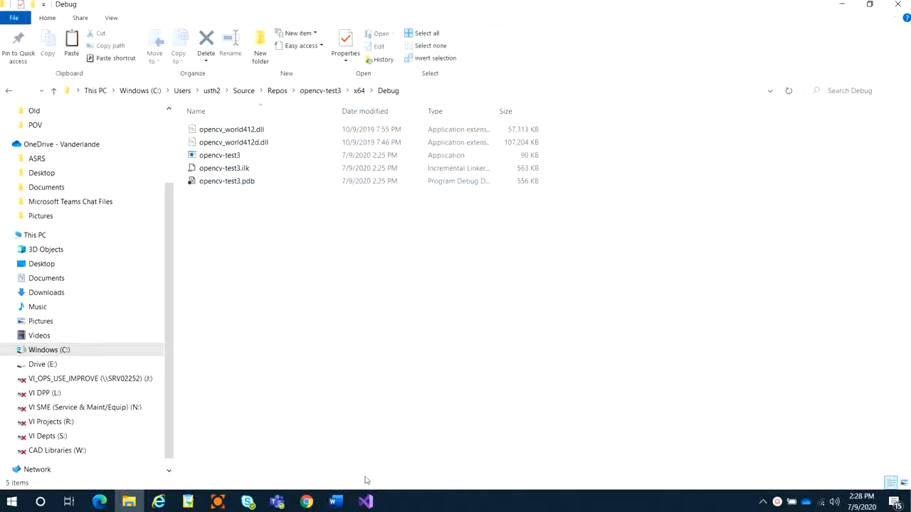
Switch to the opencv-test3 Visual Studio window, save opencv-test3.cpp and run it in Debug x64 with the Local Windows Debugger.
{"action": "mouse_move", "coordinate": [365, 500]}
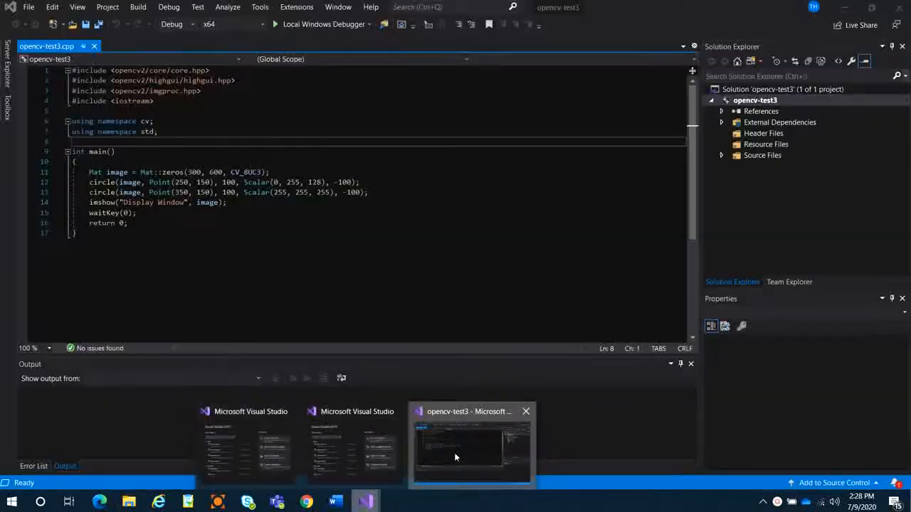
{"action": "left_click", "coordinate": [455, 457]}
{"action": "left_click", "coordinate": [362, 238]}
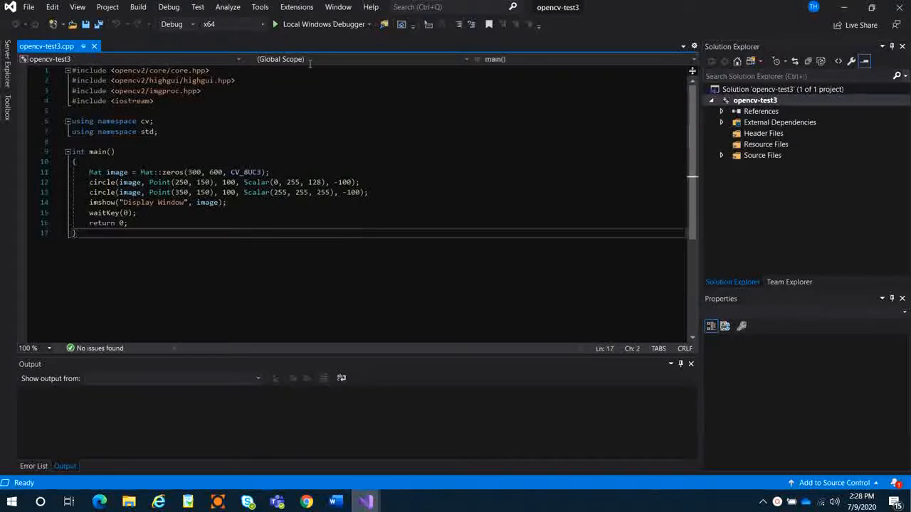
{"action": "left_click", "coordinate": [87, 25]}
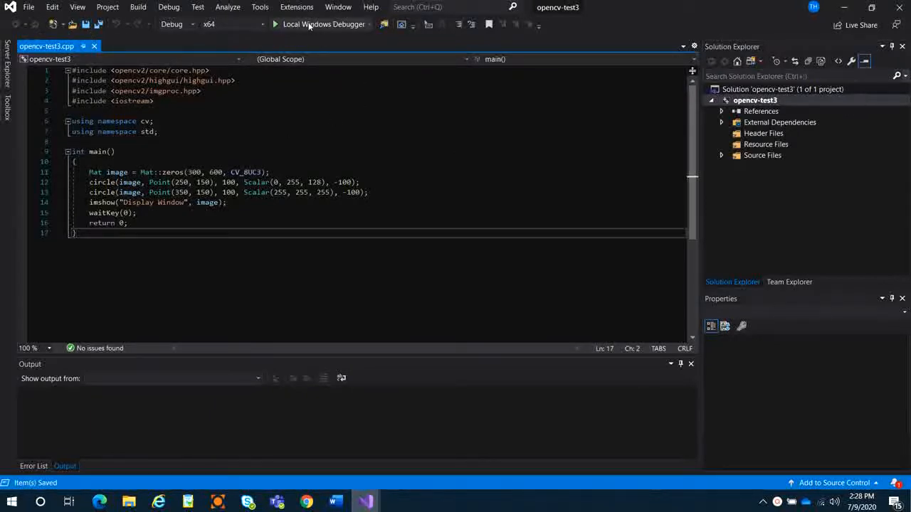
{"action": "left_click", "coordinate": [297, 26]}
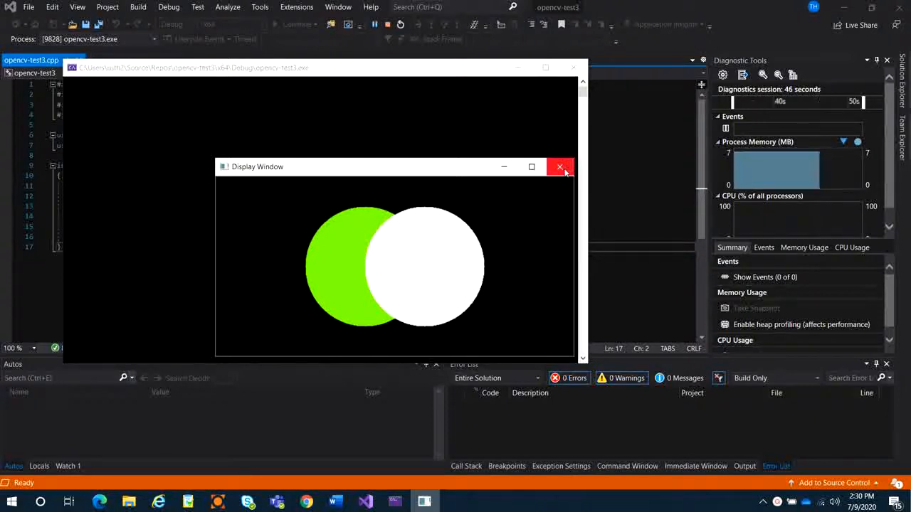
{"action": "left_click", "coordinate": [777, 503]}
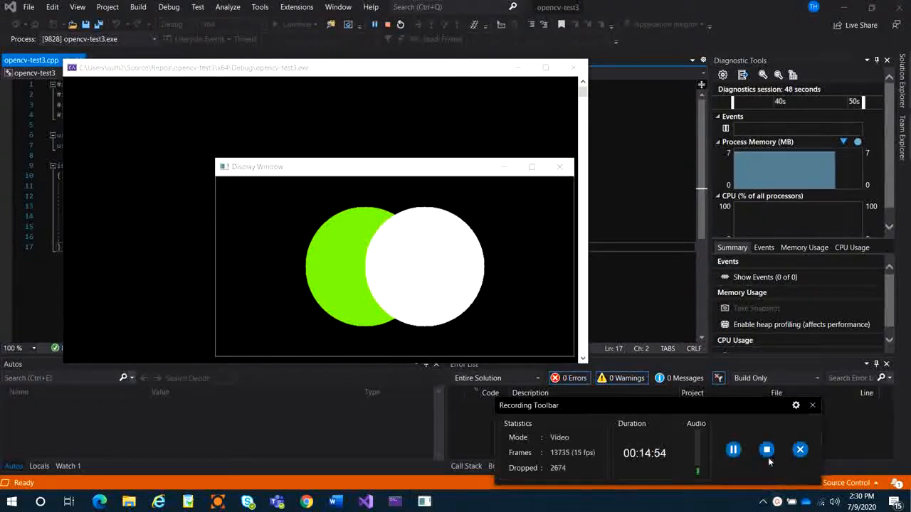